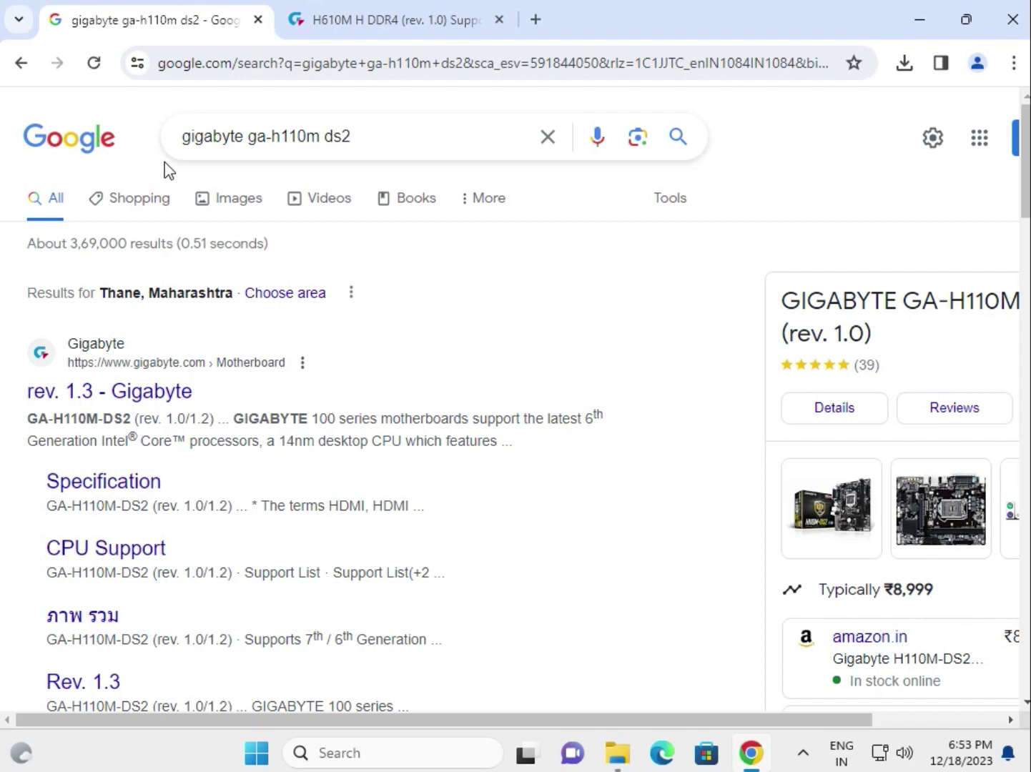
Step: Open the GA-H110M-DS2 'rev. 1.3 - Gigabyte' result in a new tab and close the H610M tab
right_click(154, 395)
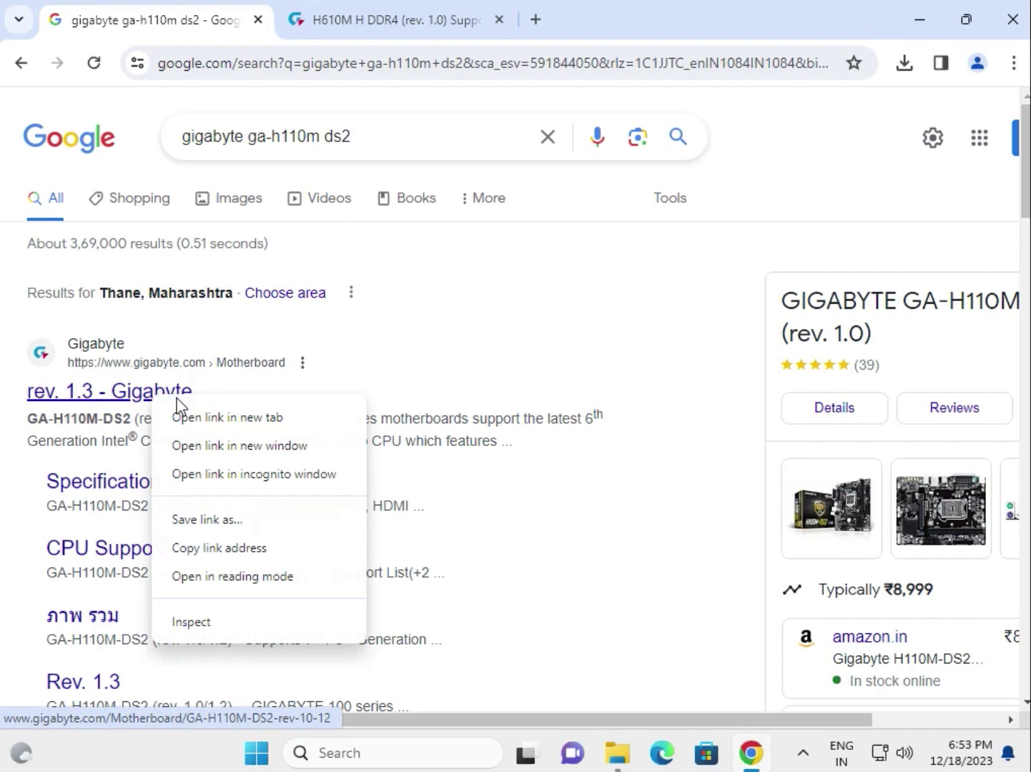
click(199, 419)
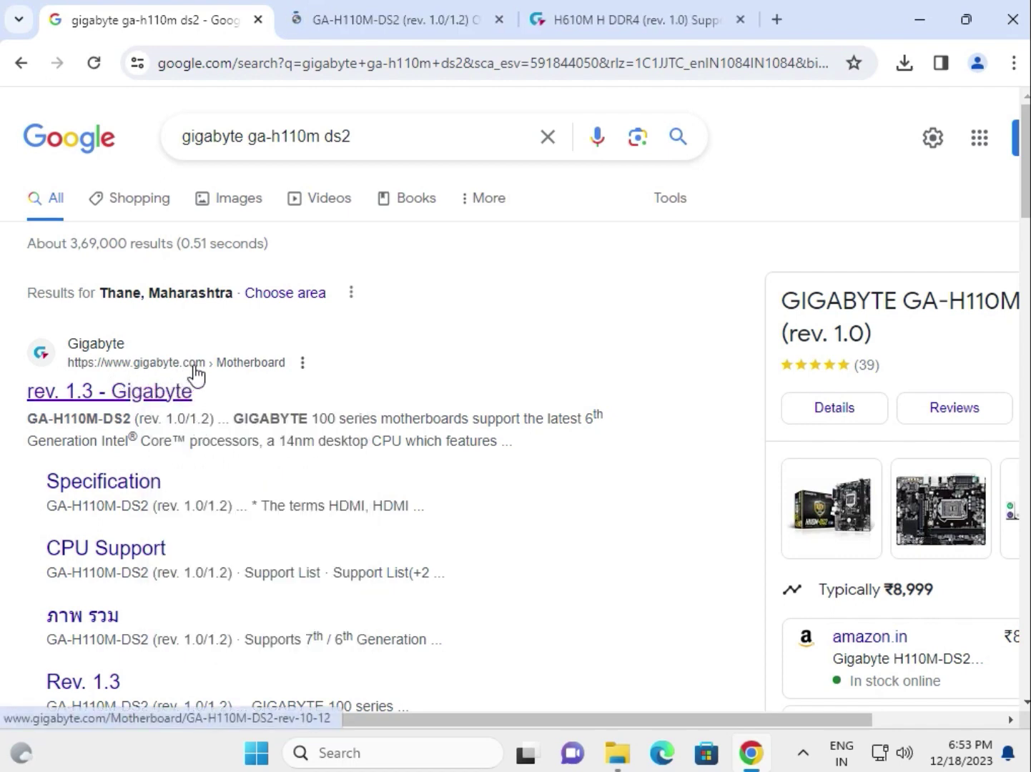
click(741, 19)
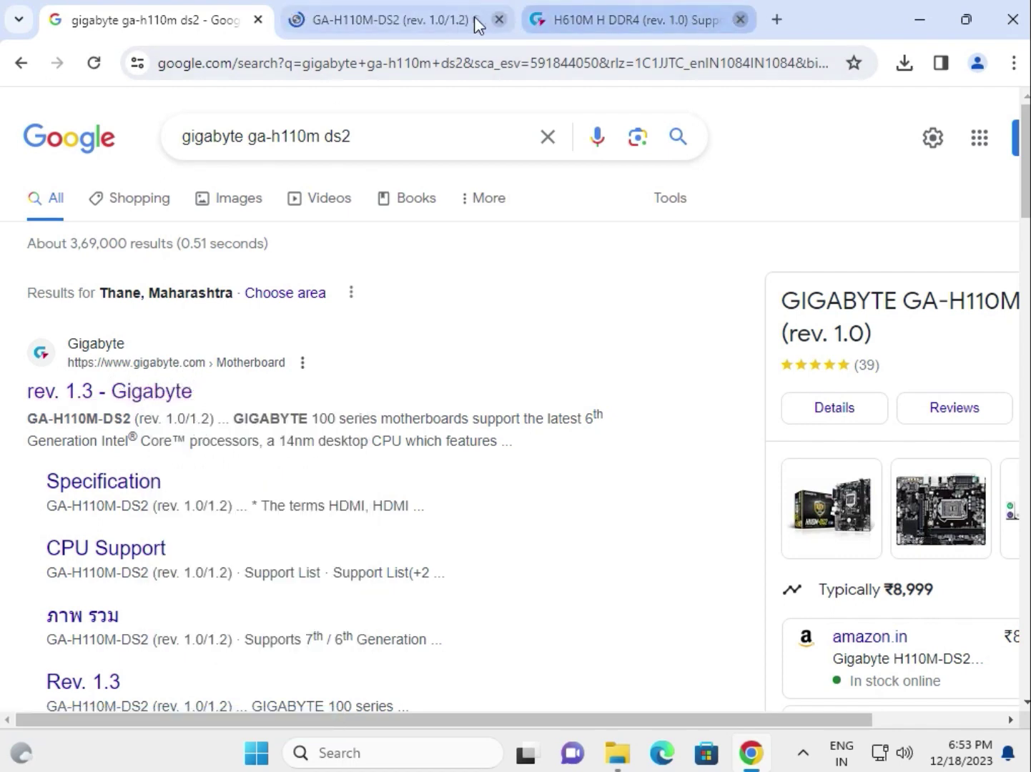
Step: Go to the GA-H110M-DS2 support downloads and filter the drivers to Windows 10 64bit
click(467, 22)
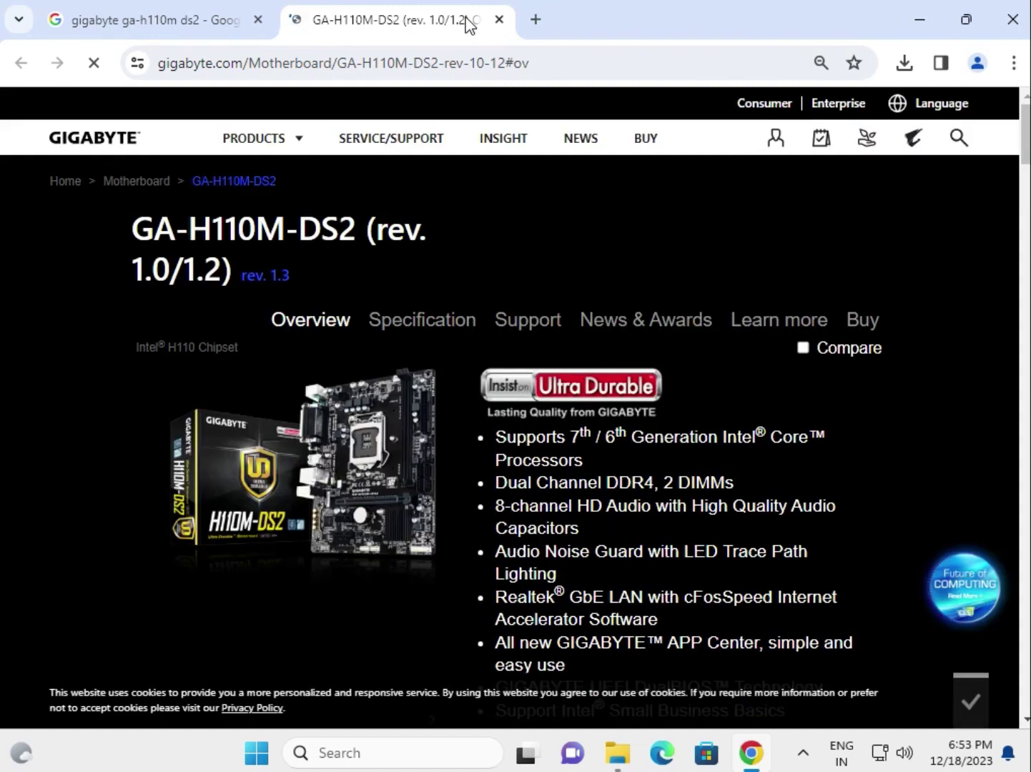
click(525, 323)
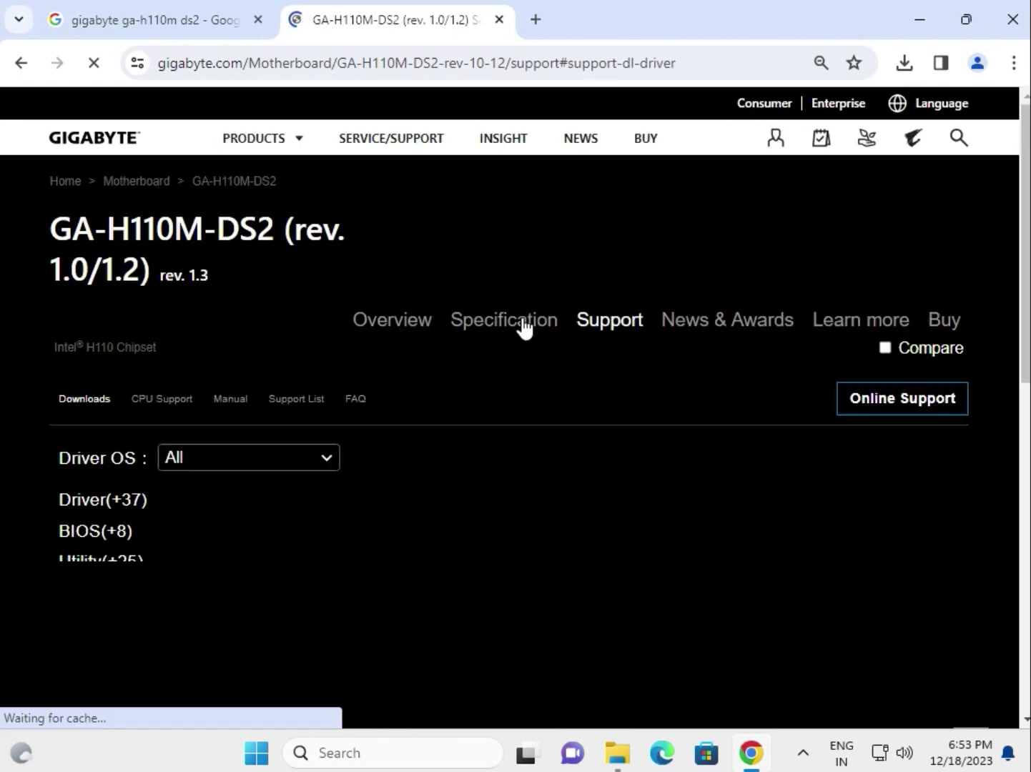
scroll(525, 325, down, 3)
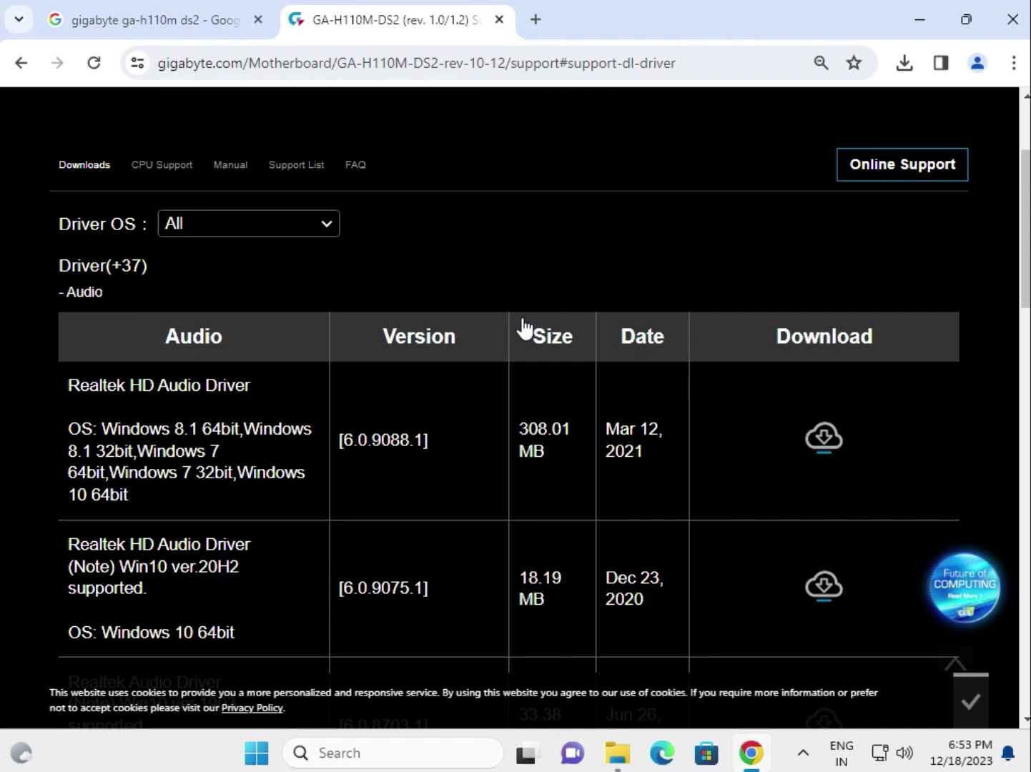
scroll(524, 325, up, 1)
click(224, 318)
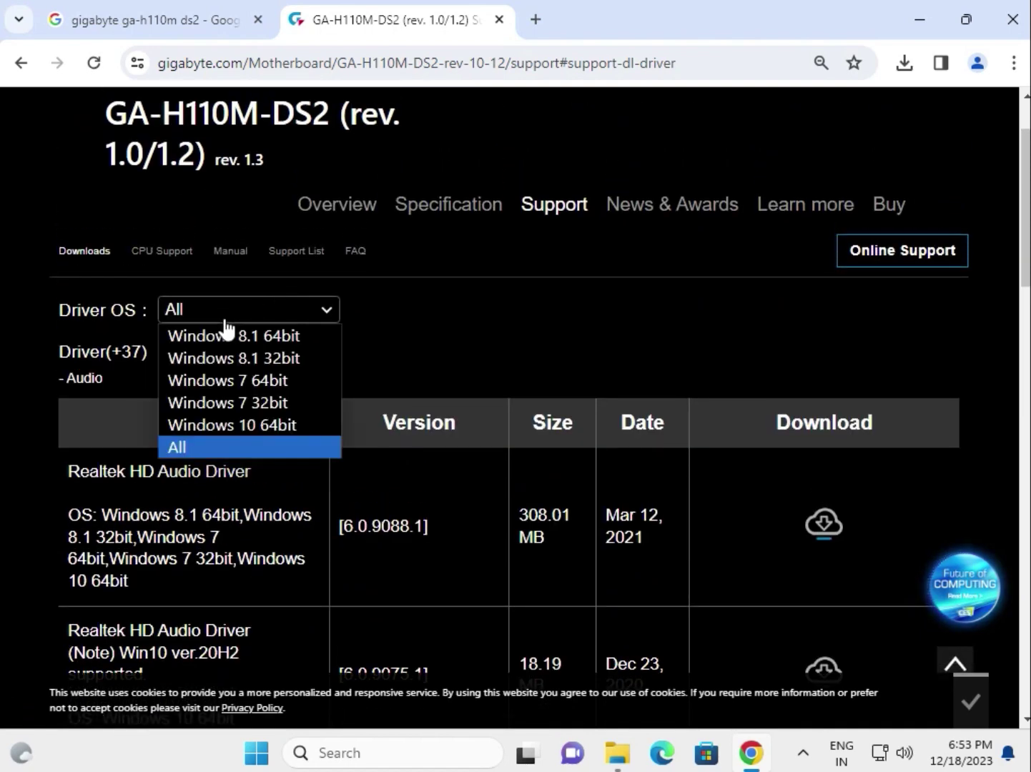
click(246, 423)
scroll(425, 324, down, 2)
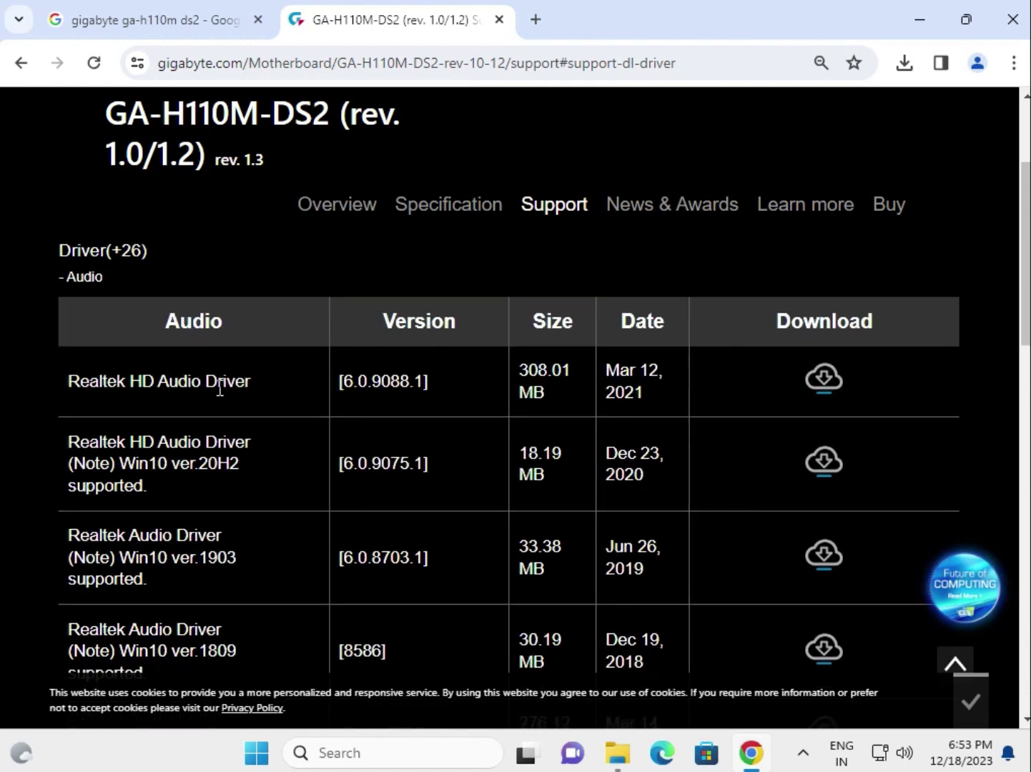
double_click(83, 278)
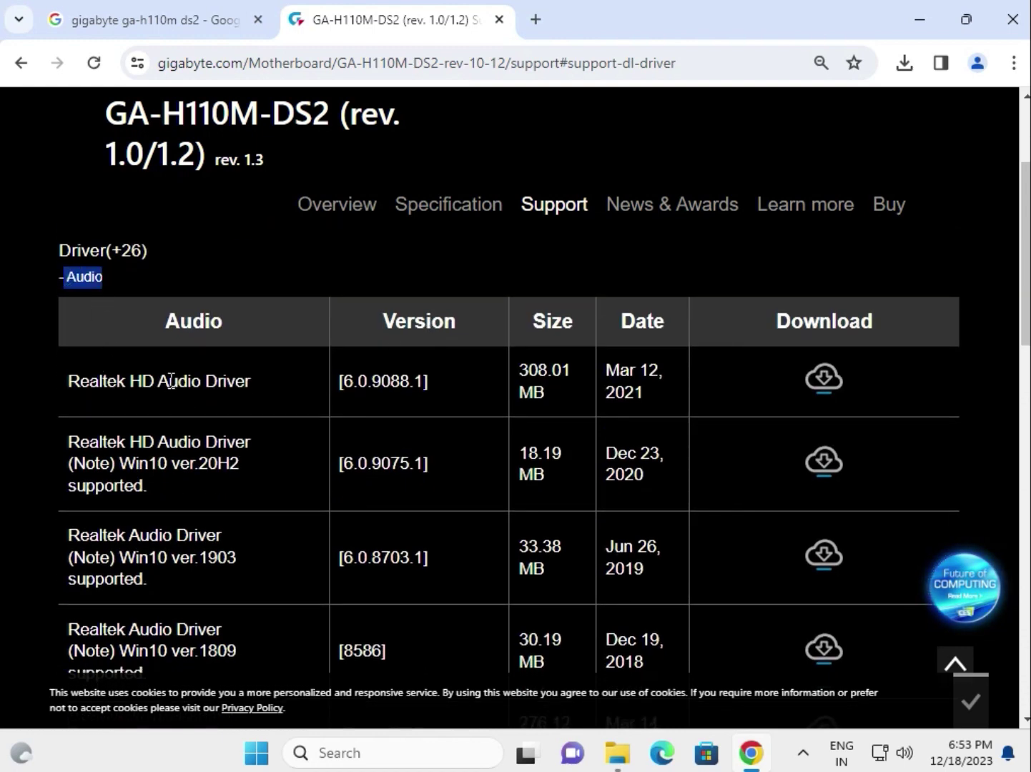
scroll(582, 387, down, 3)
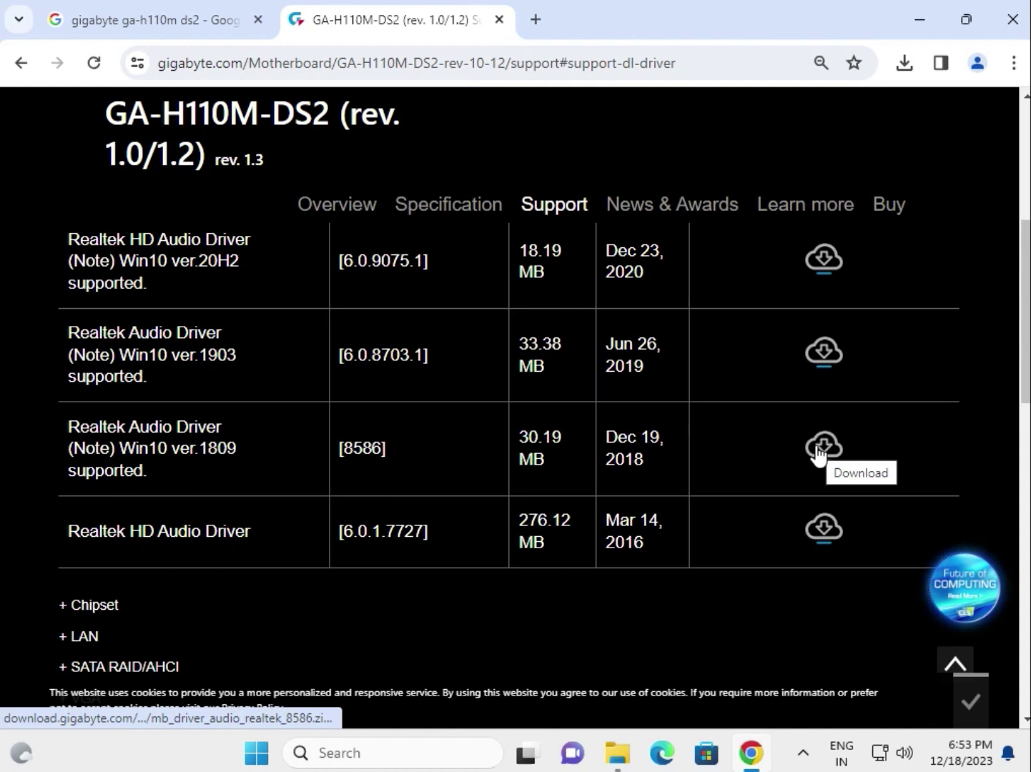
Step: Download the Realtek Audio Driver 8586 zip (30.2 MB) for Win10 ver.1809
scroll(786, 447, up, 3)
drag(140, 379, 671, 392)
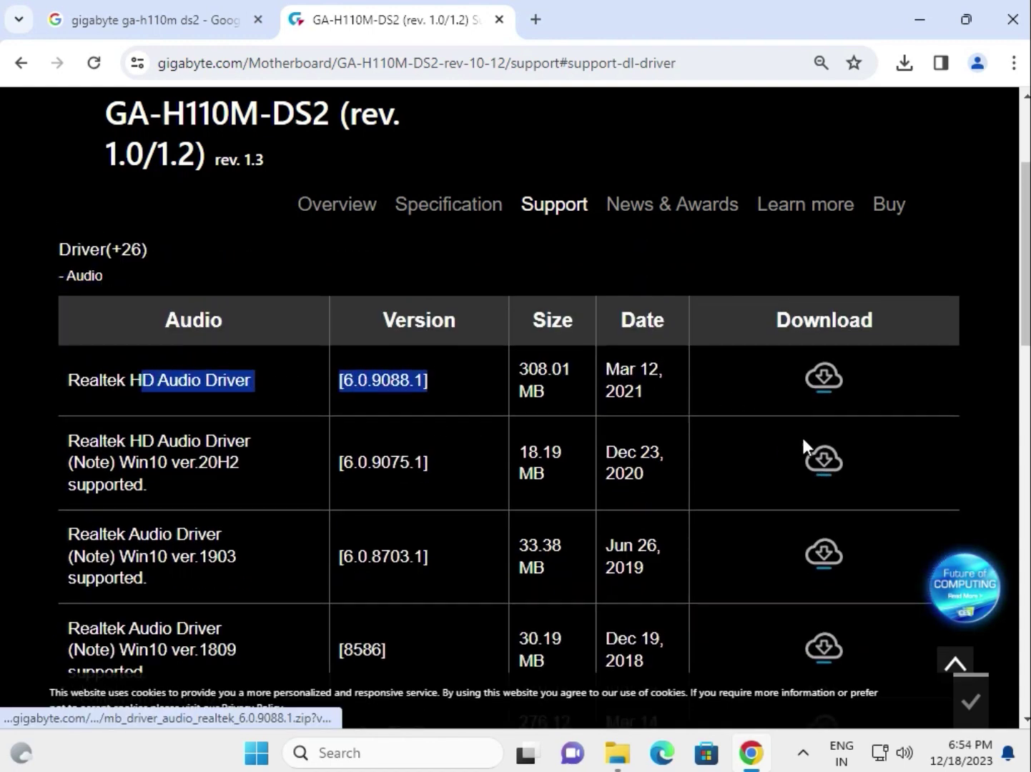
scroll(804, 447, down, 2)
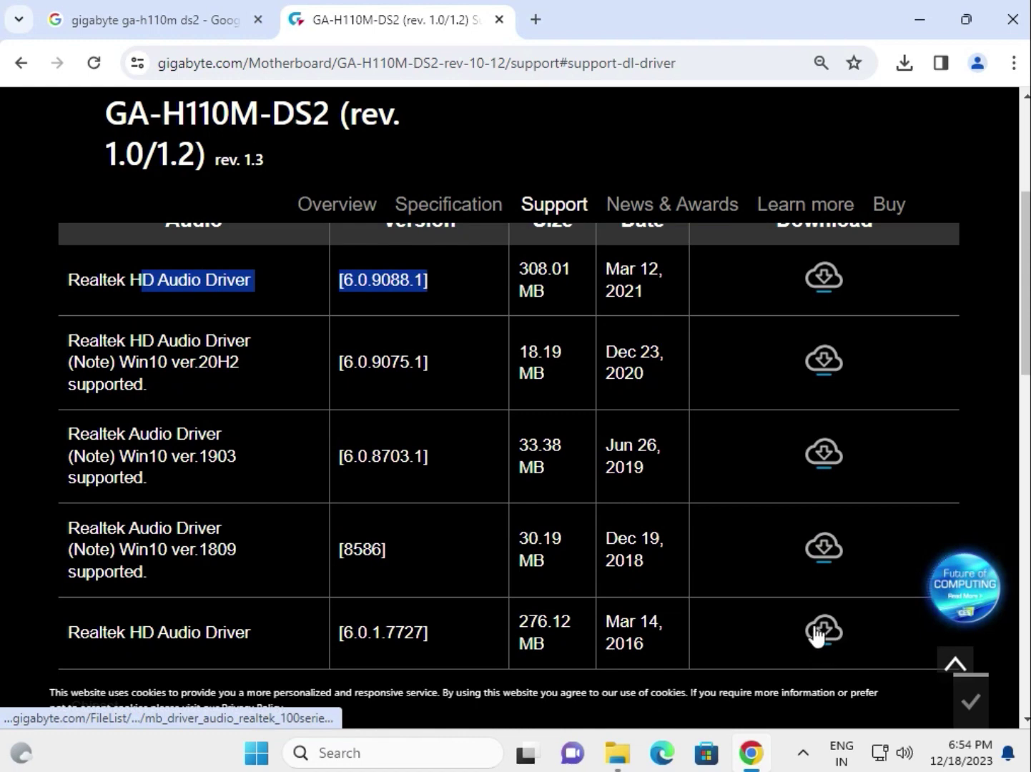
click(832, 553)
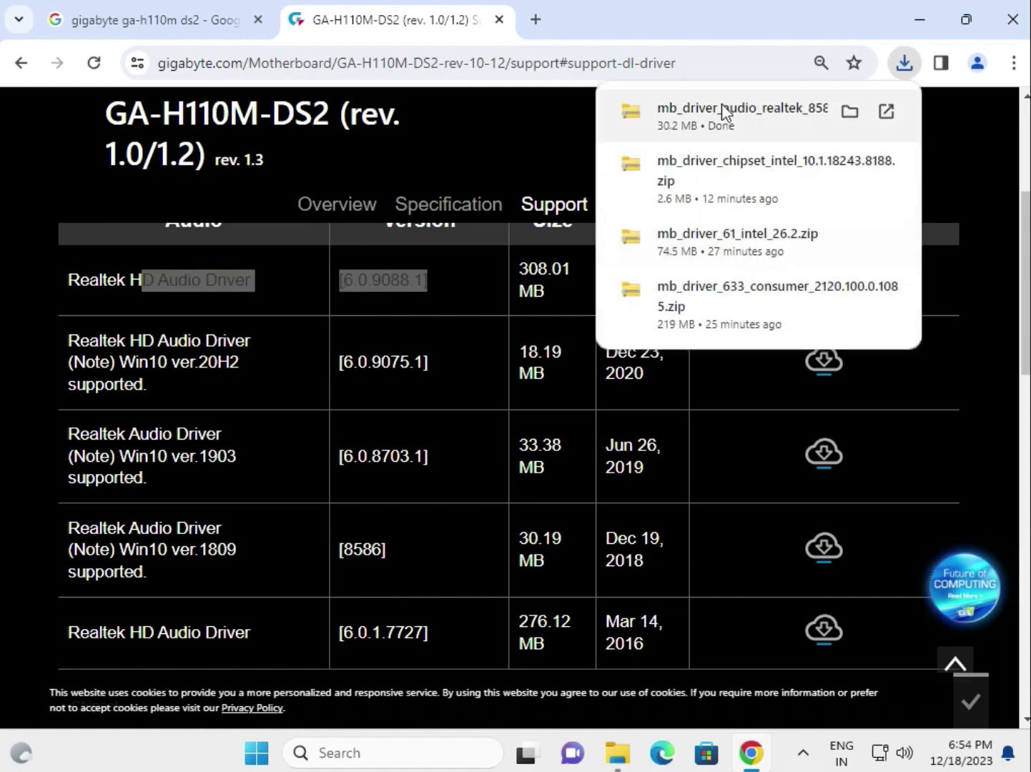
Step: Open the downloaded Realtek zip, enter the 8586_Realtek folder and launch Setup
click(722, 104)
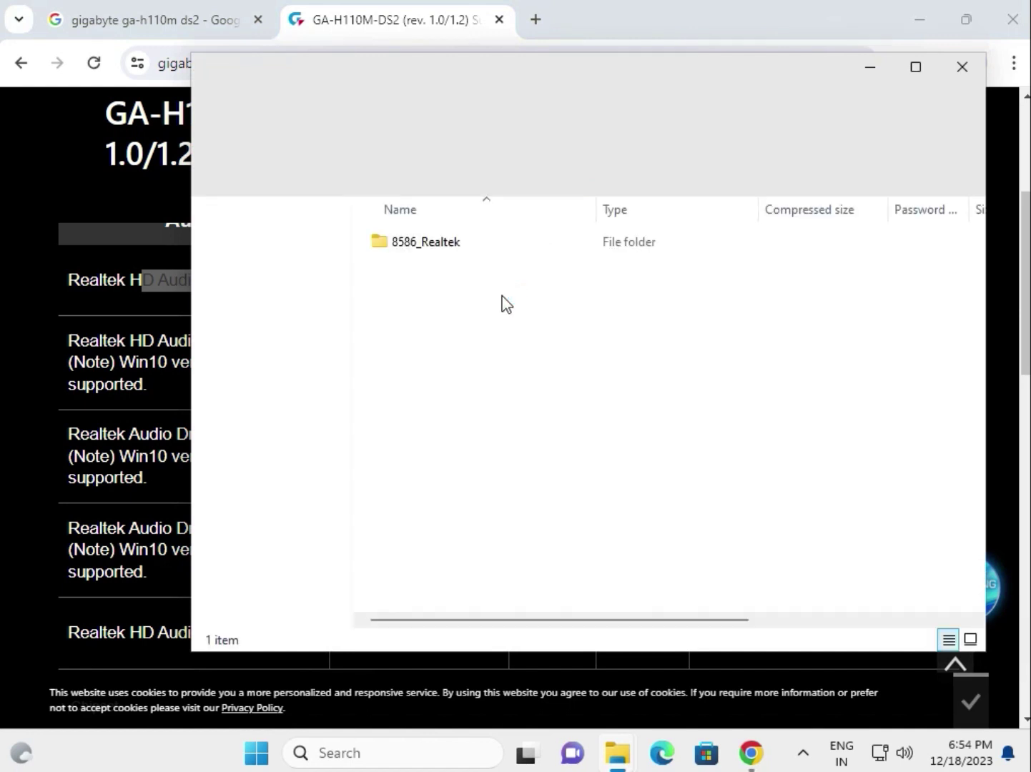
click(450, 246)
double_click(449, 245)
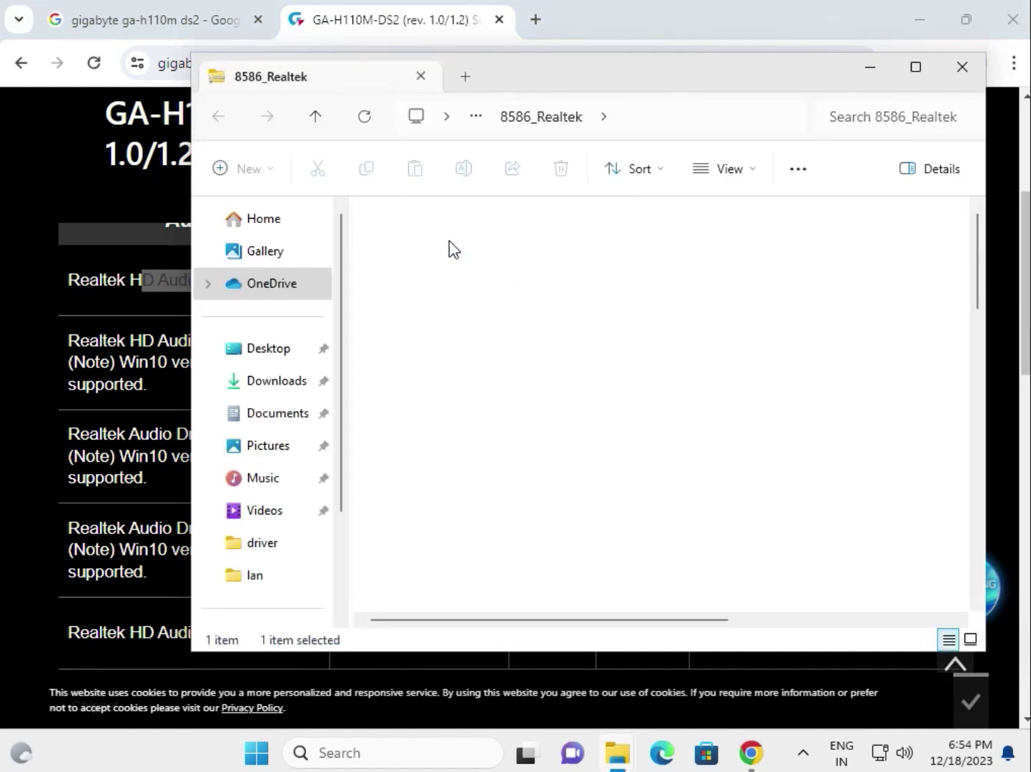
scroll(529, 482, down, 3)
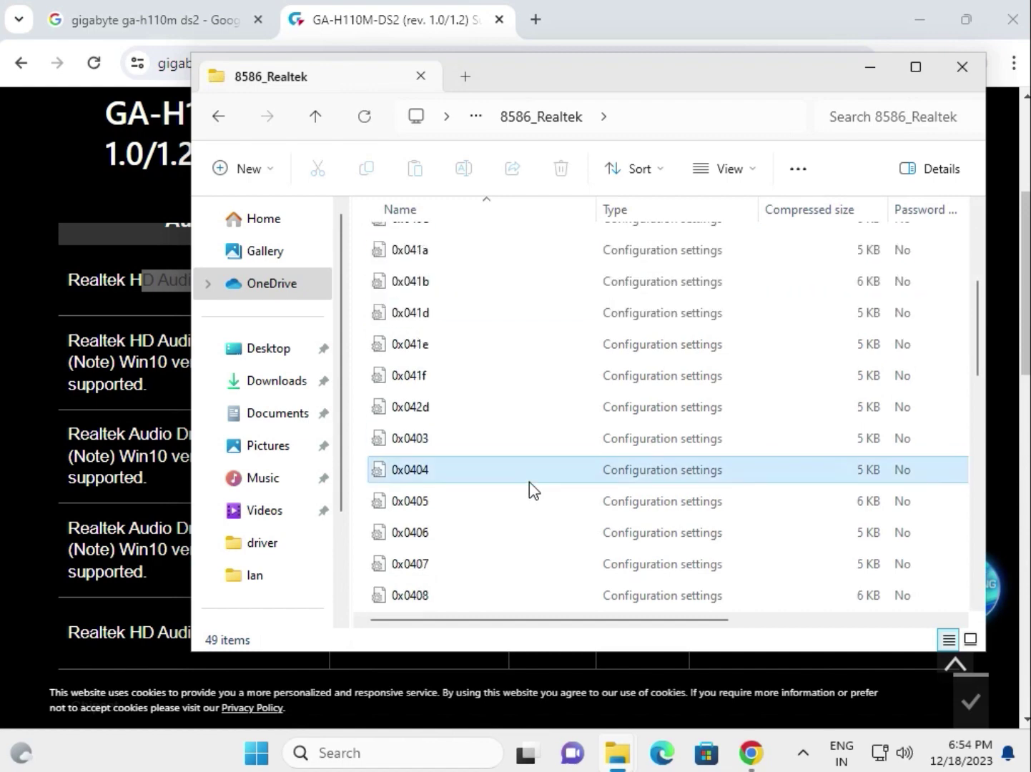
scroll(530, 481, down, 8)
click(530, 481)
scroll(529, 482, down, 1)
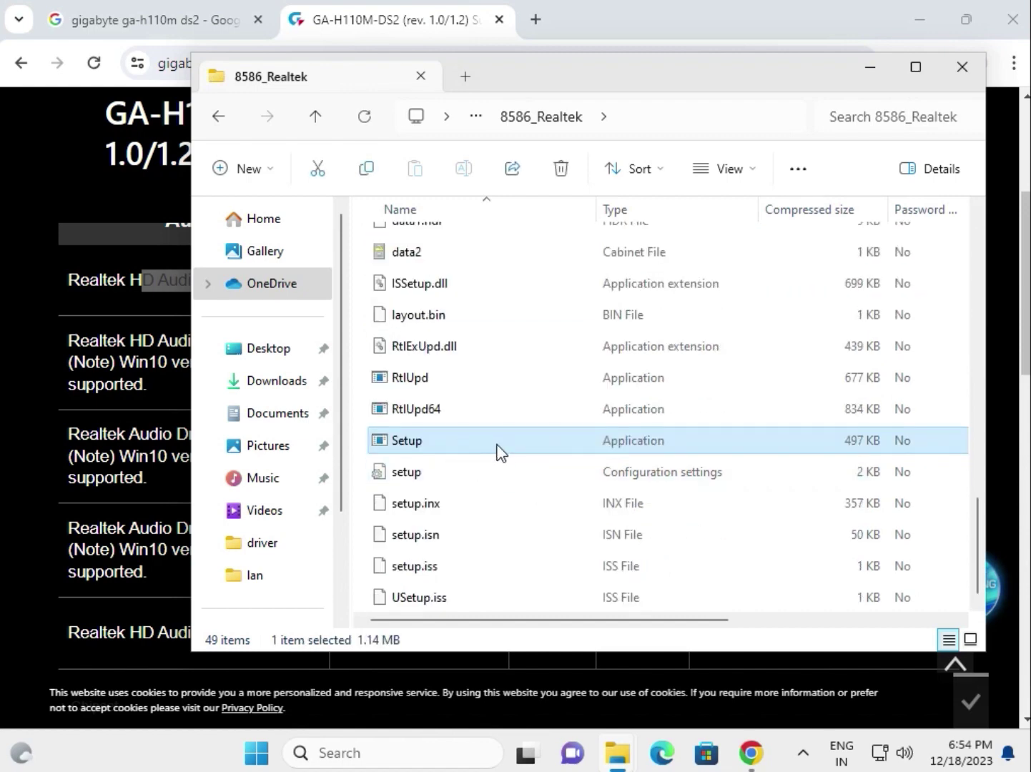
scroll(500, 461, up, 1)
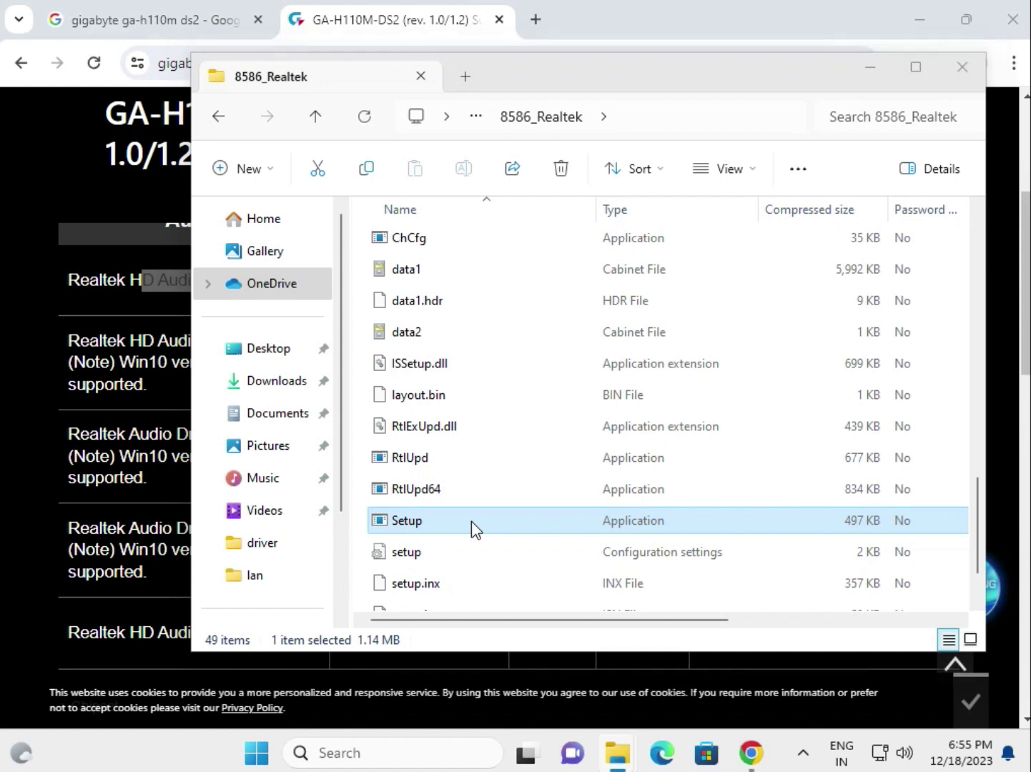
double_click(472, 522)
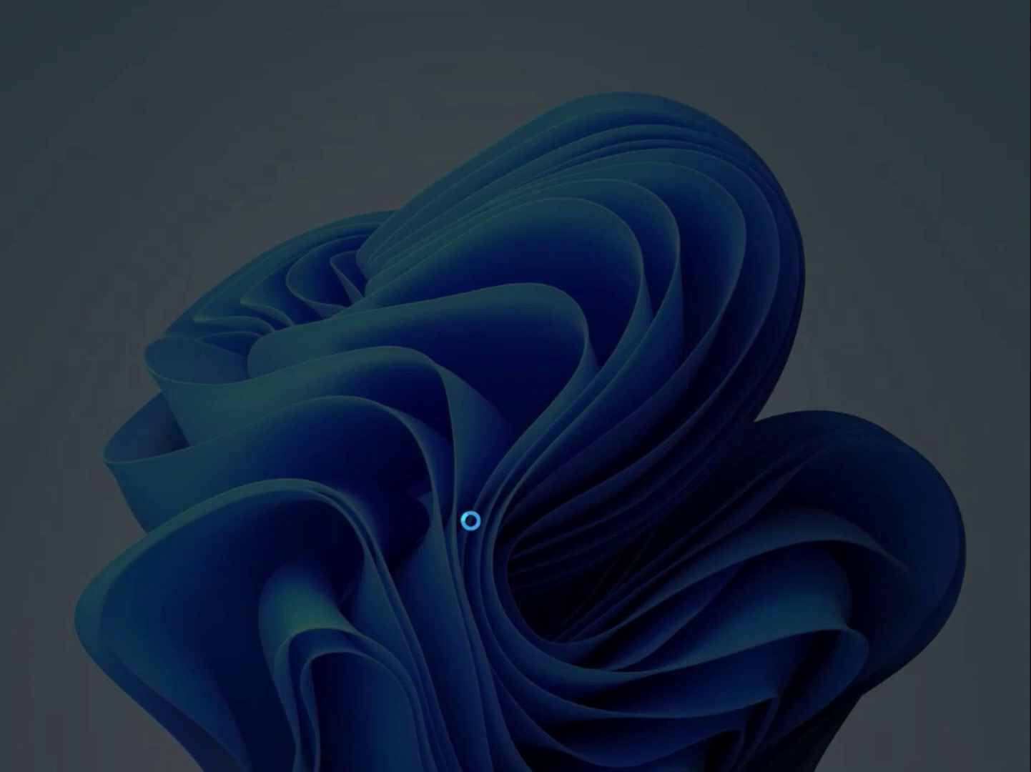
Step: Approve and run the Realtek HD Audio 6.0.1.8586 install, choosing to restart later
click(458, 552)
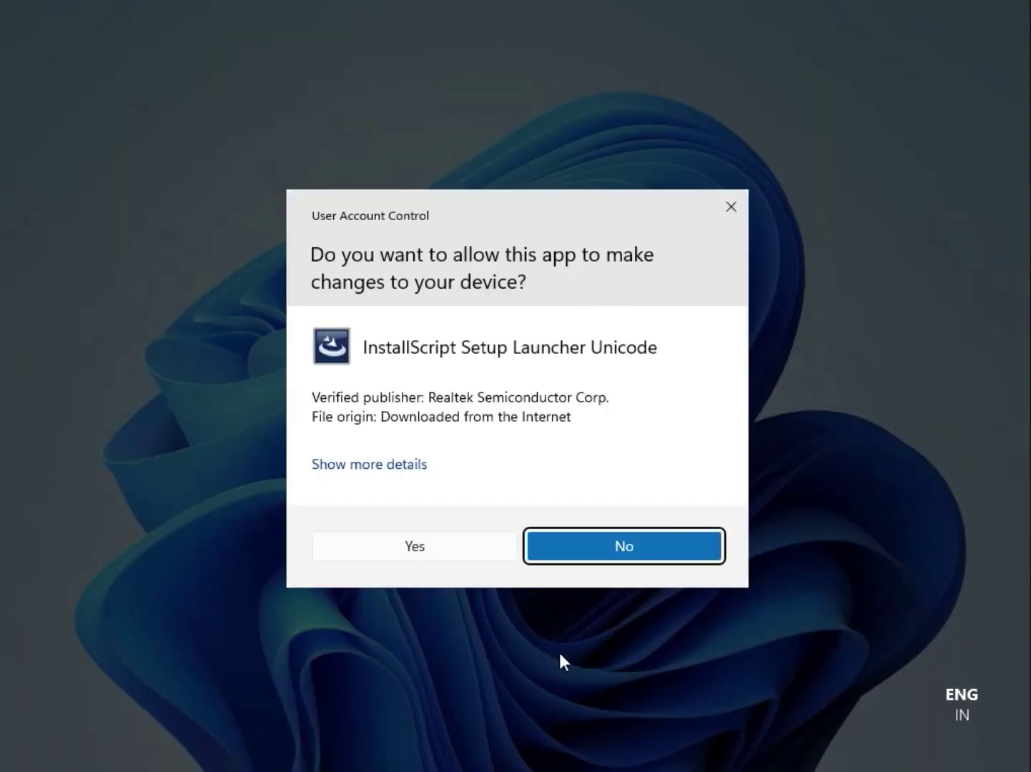
click(414, 547)
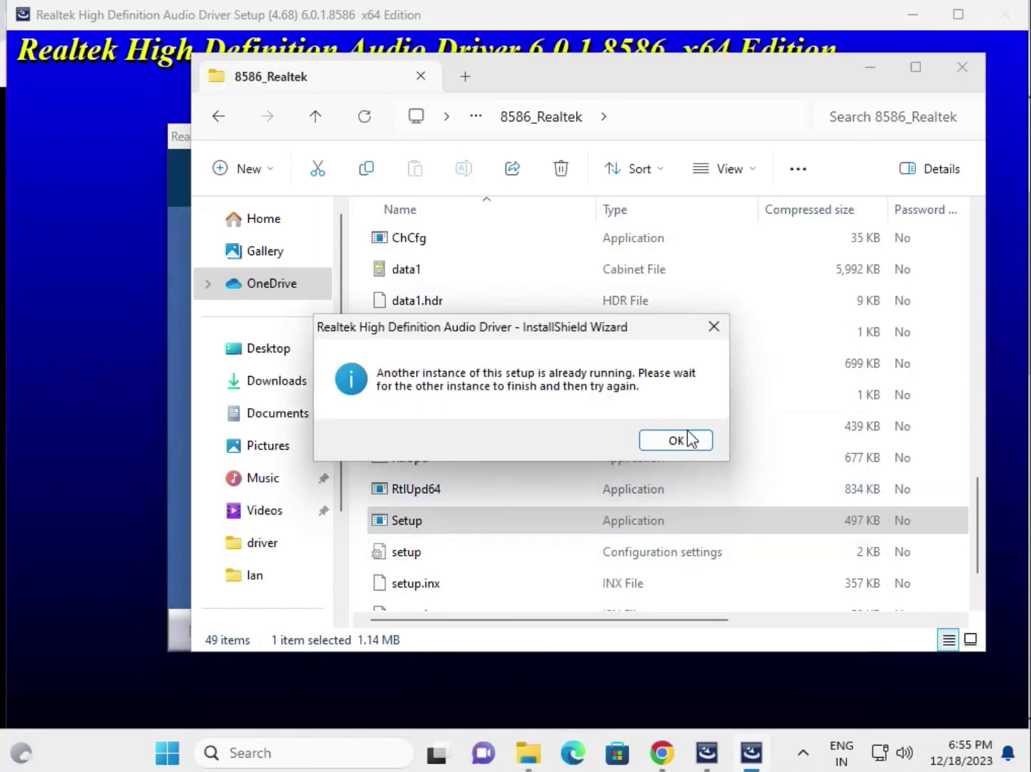
click(688, 437)
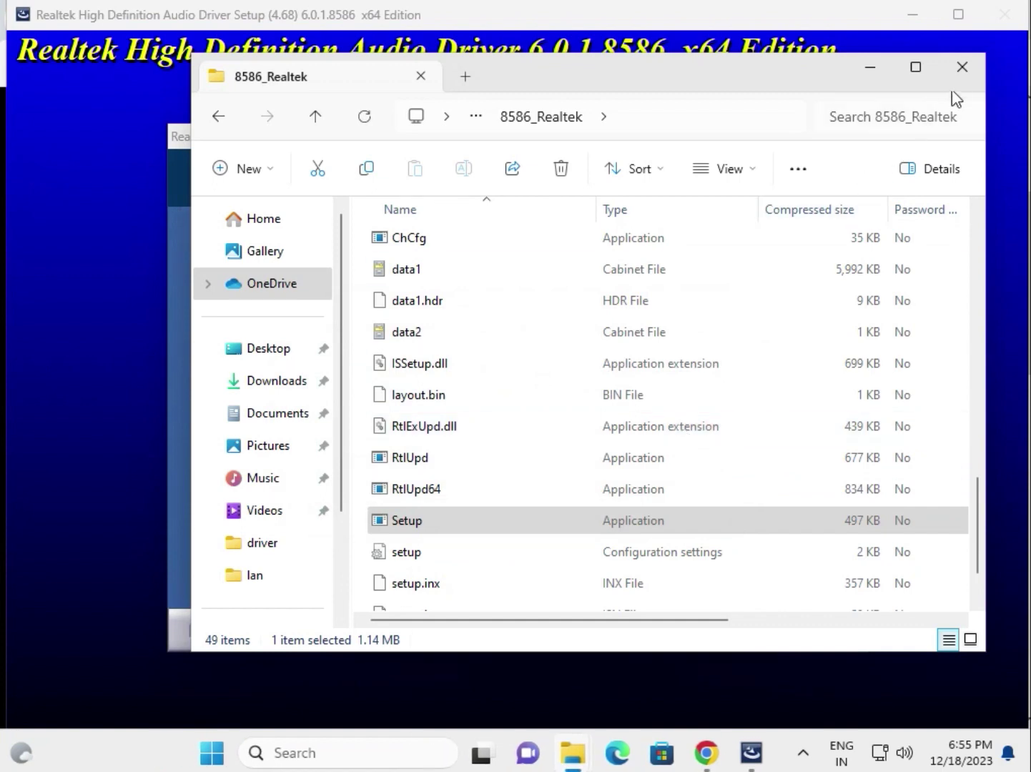
click(962, 68)
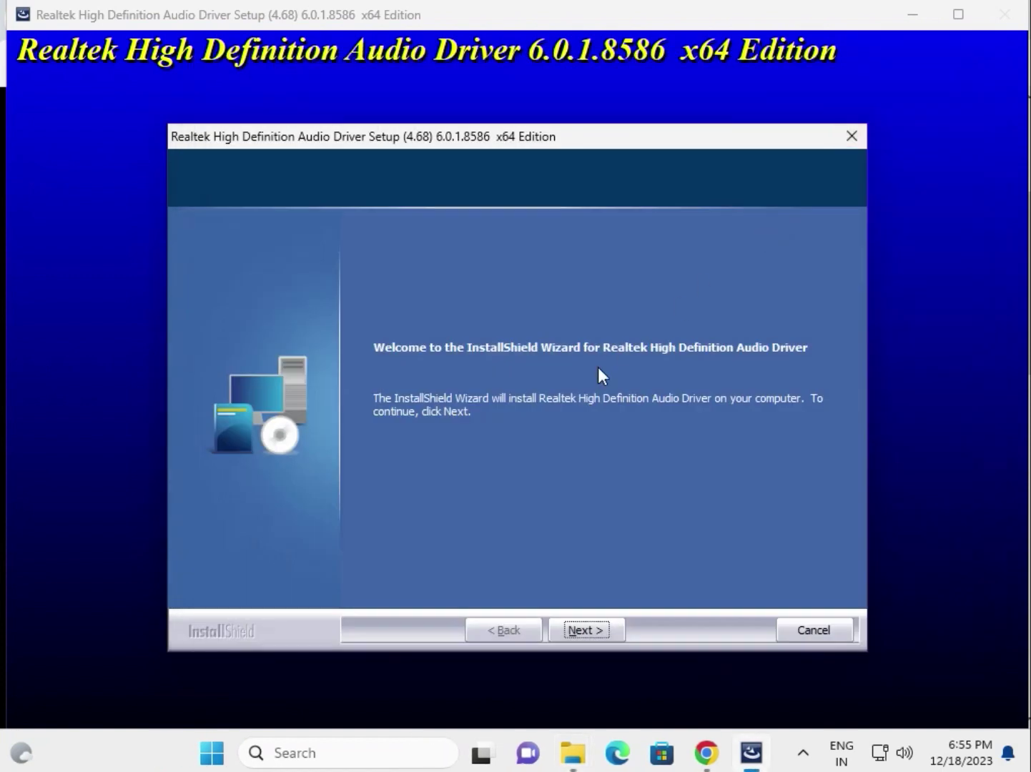
click(583, 630)
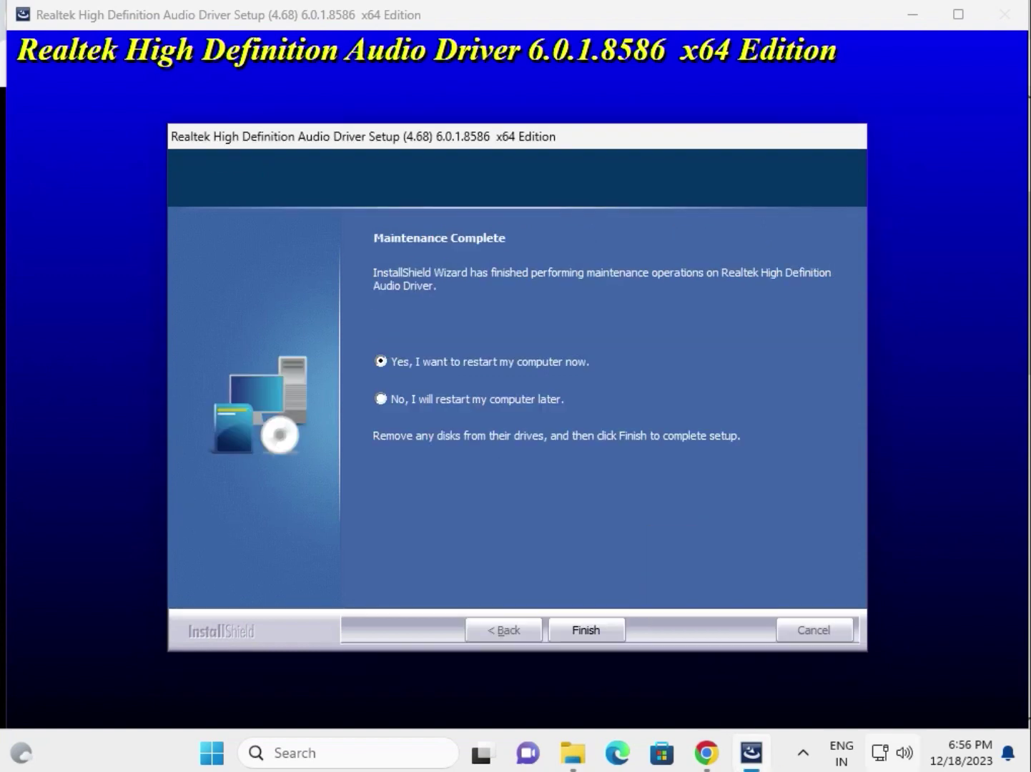
click(379, 399)
Step: Finish the Realtek setup and download Intel INF driver 10.1.18243.8188 from the Chipset list
click(605, 629)
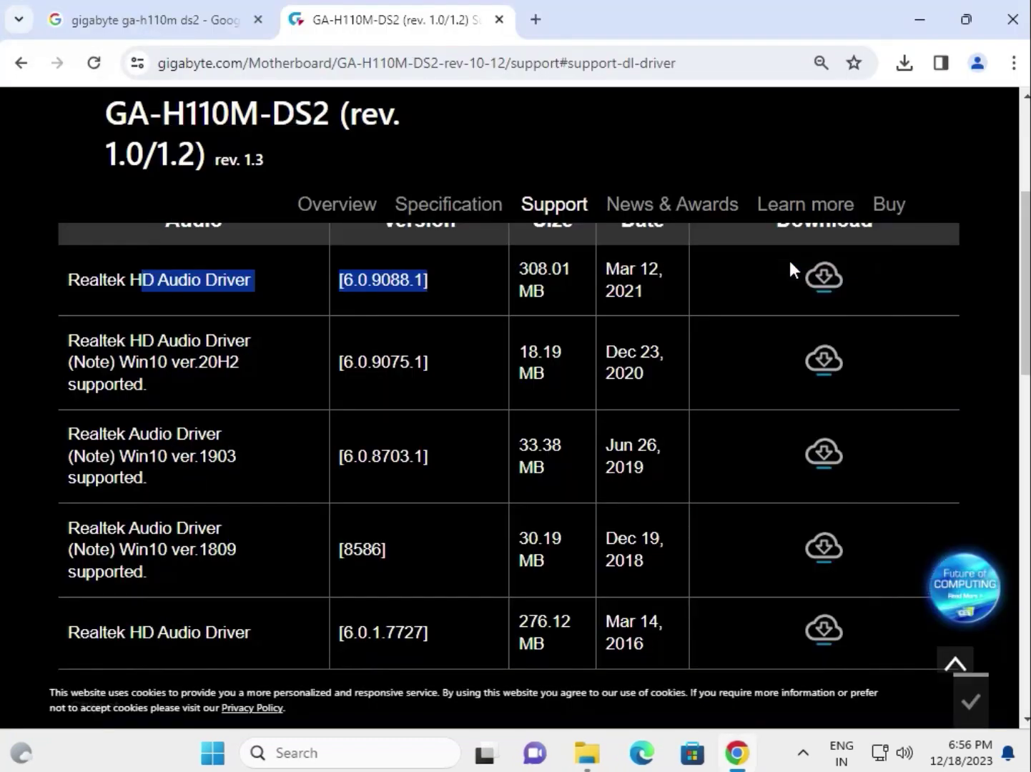
scroll(538, 416, down, 4)
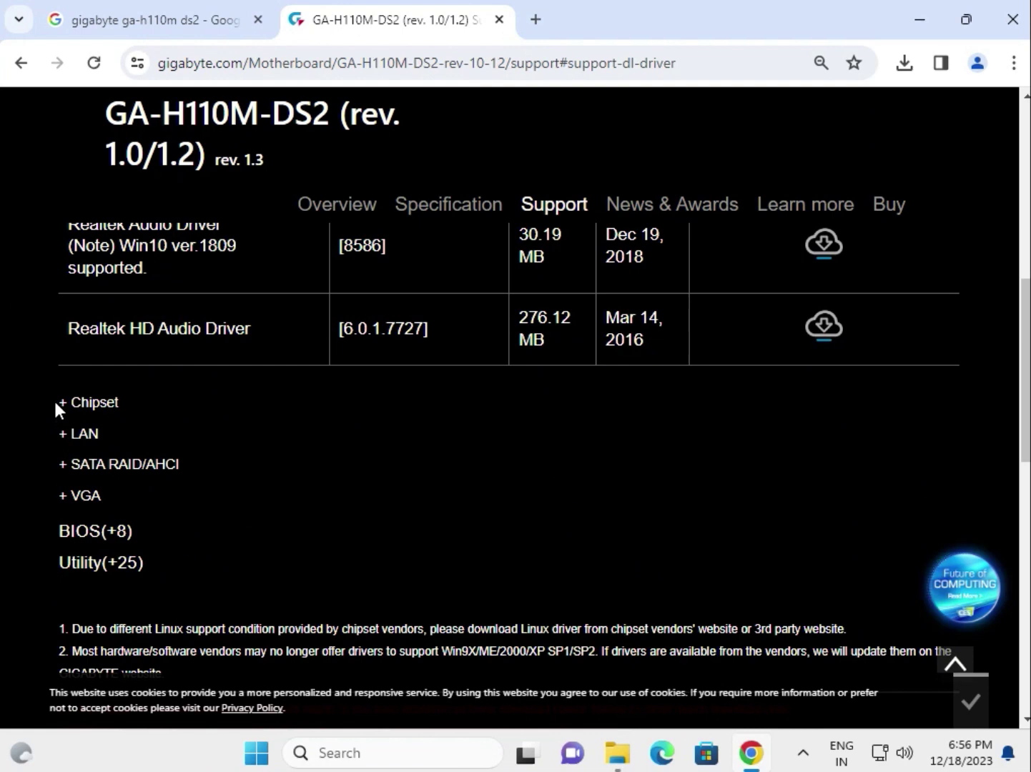
click(60, 401)
scroll(72, 404, down, 4)
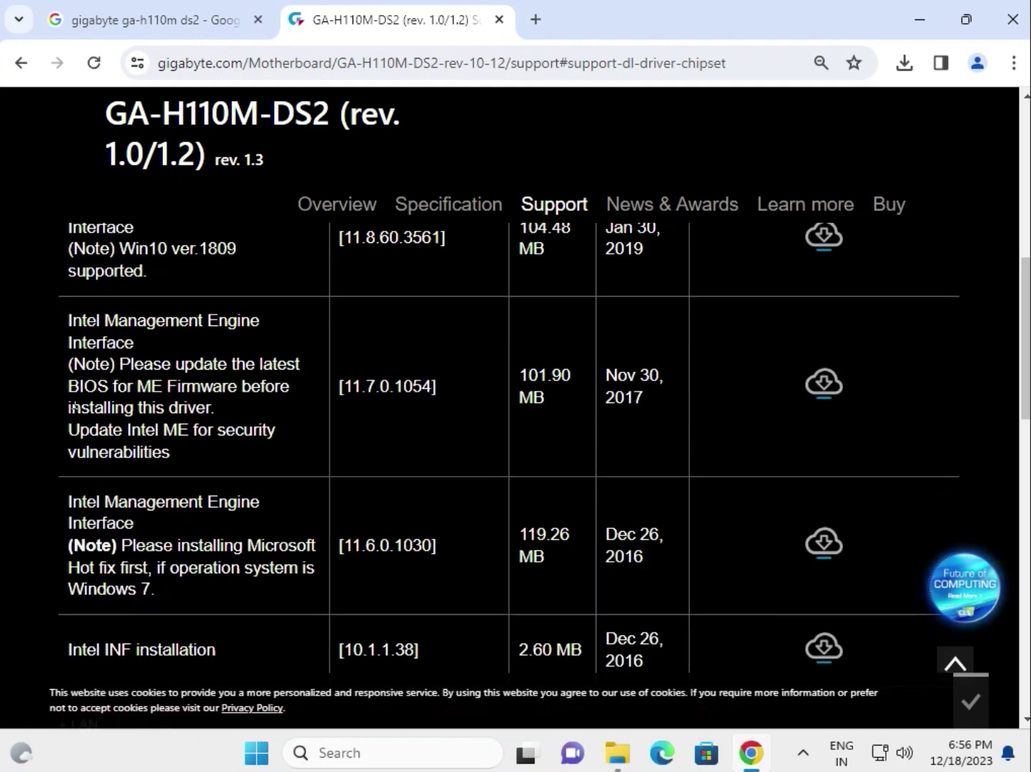
scroll(480, 410, up, 1)
scroll(251, 378, up, 3)
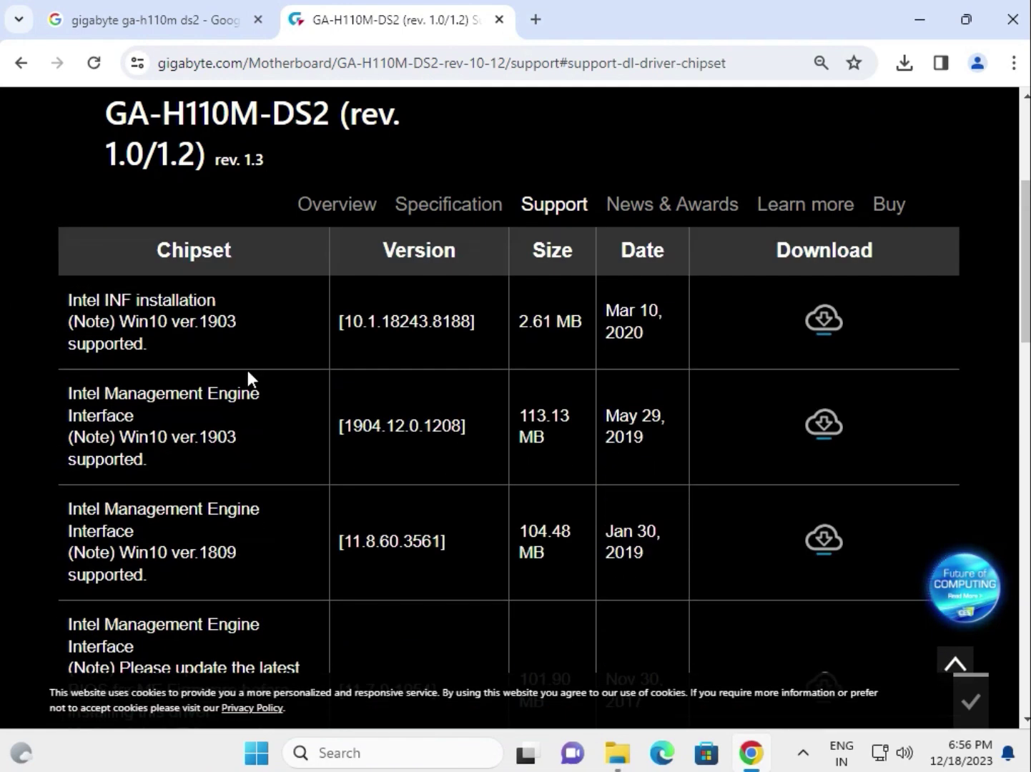
click(826, 323)
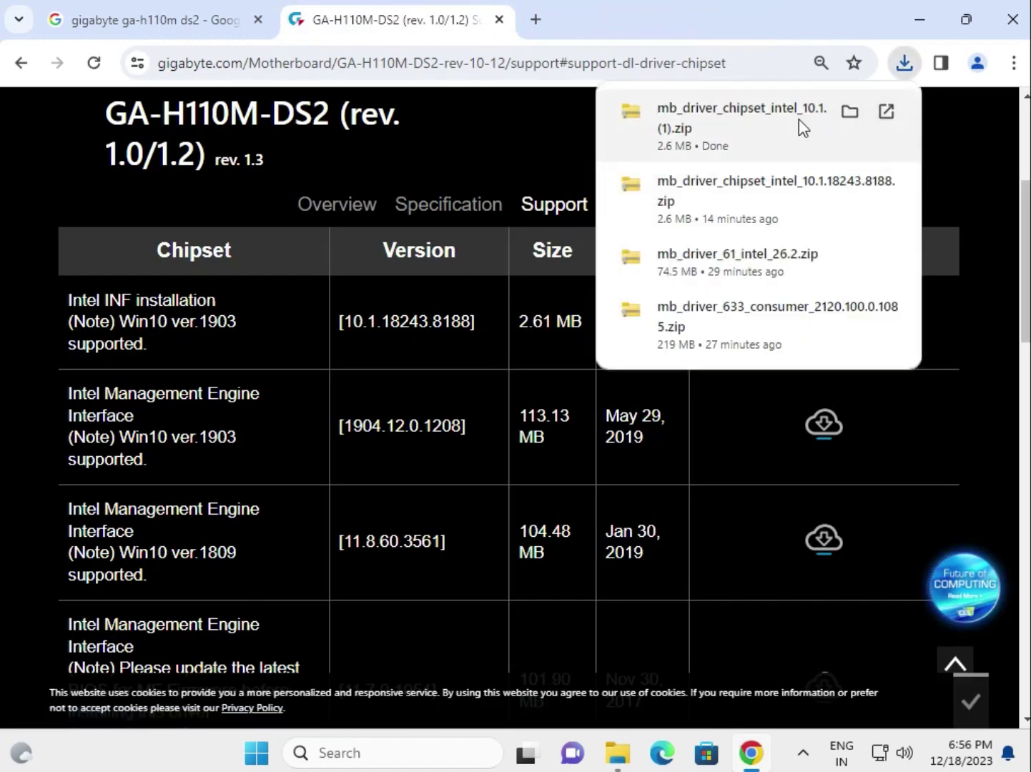
Step: Run the INF Update Utility installer from the downloaded archive and review the chipset driver rows
click(757, 120)
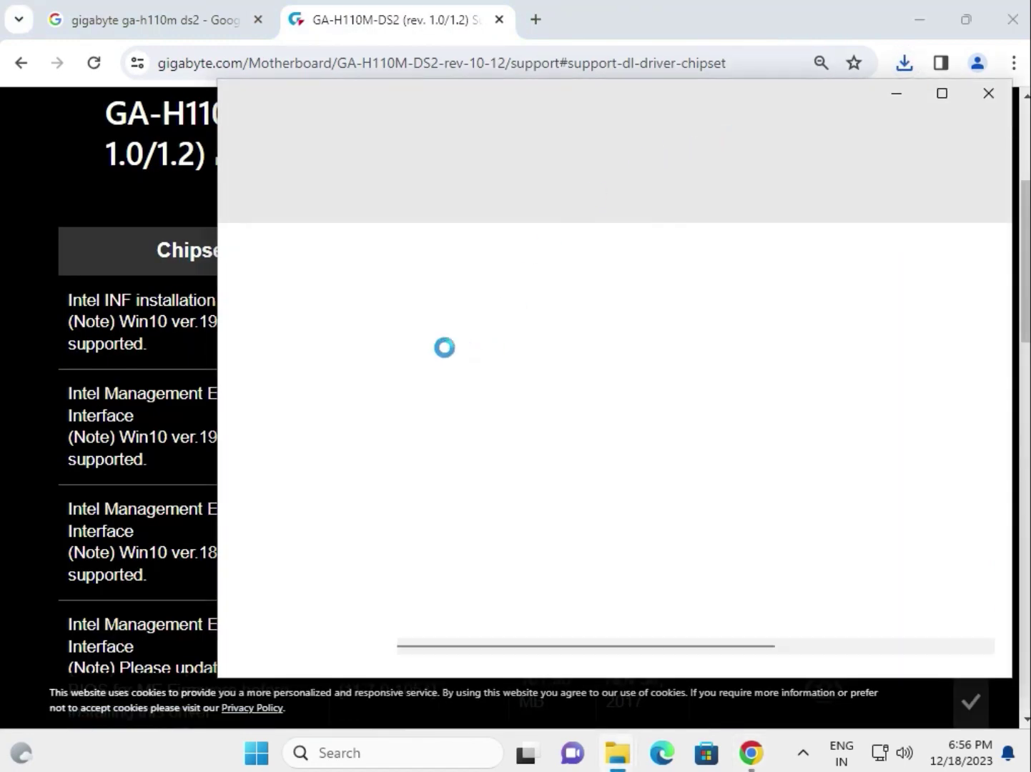
double_click(498, 274)
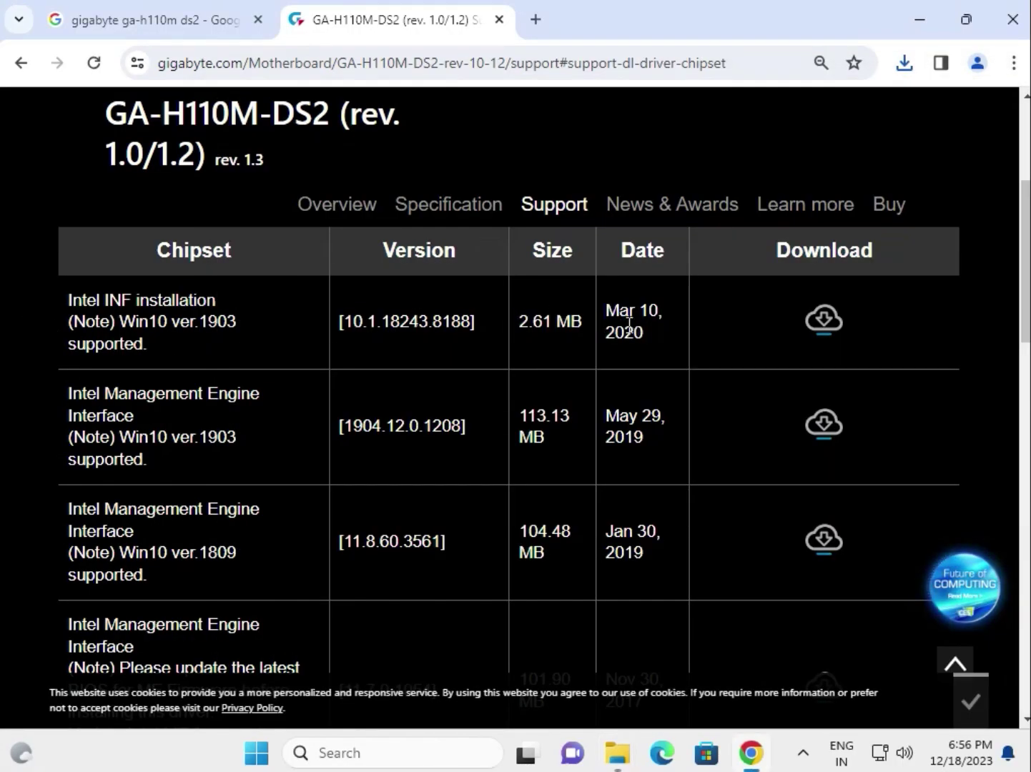
drag(583, 321, 65, 299)
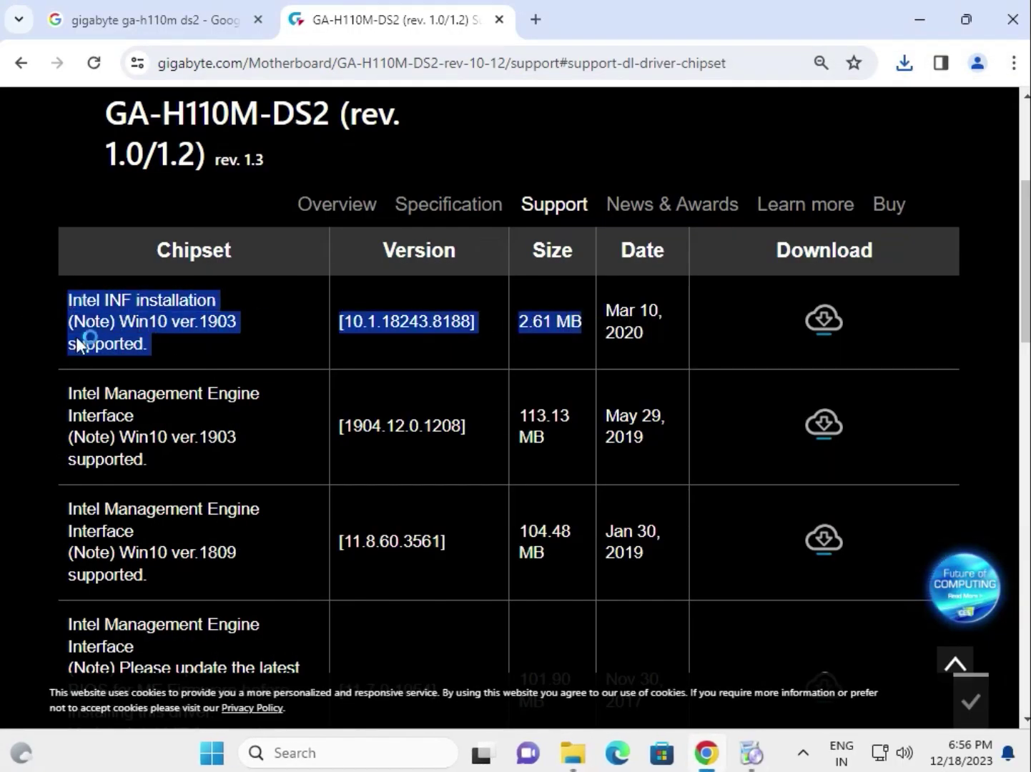
drag(63, 393, 140, 460)
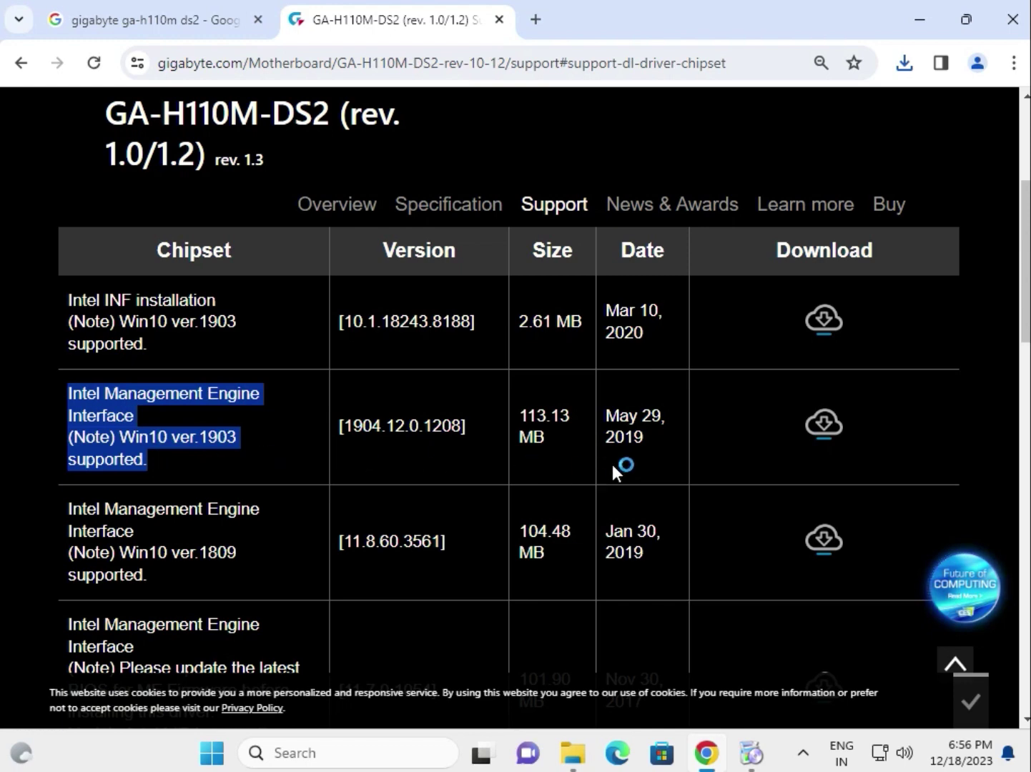
drag(648, 444, 495, 429)
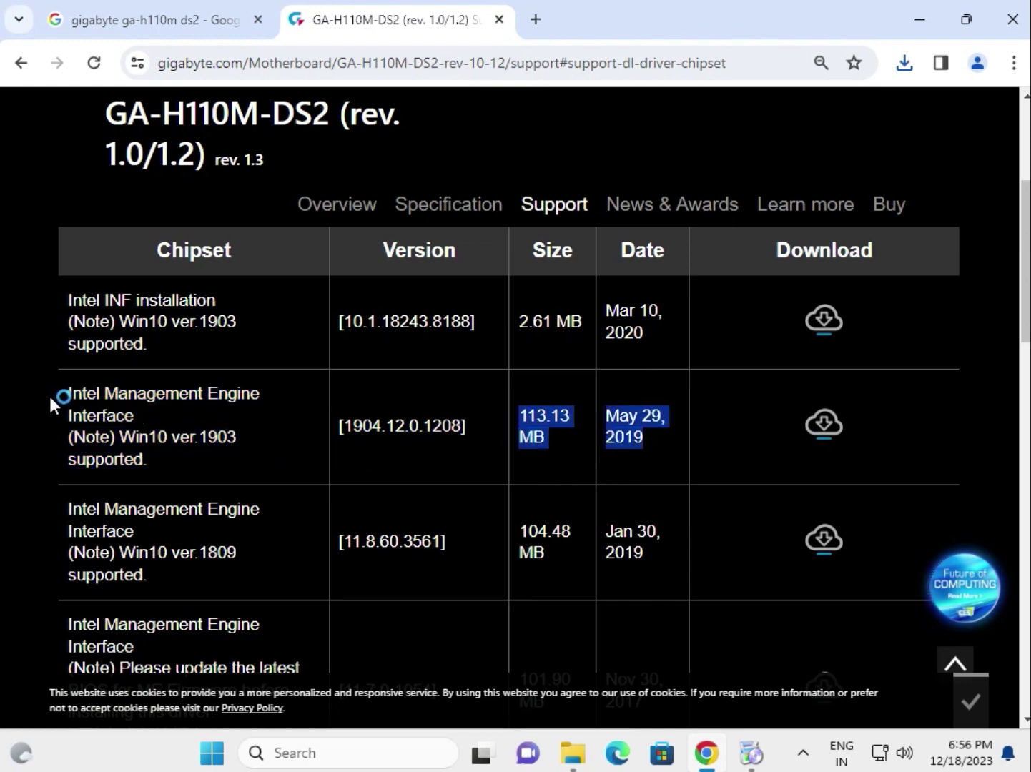
drag(50, 398, 153, 457)
drag(157, 584, 76, 519)
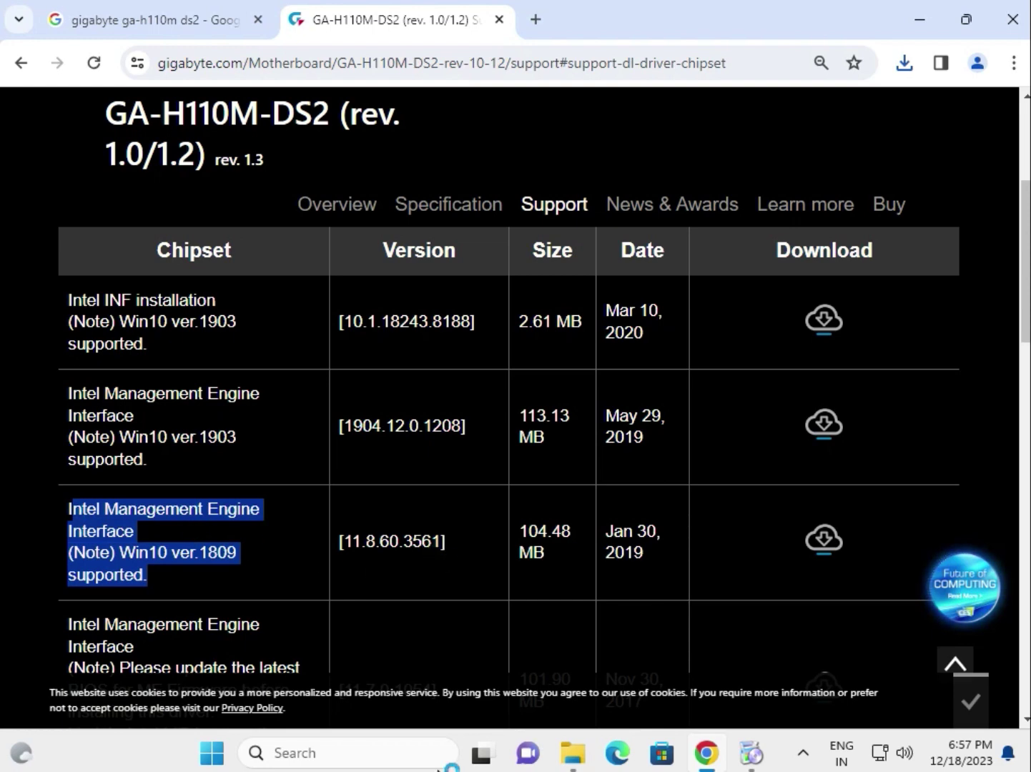
click(751, 753)
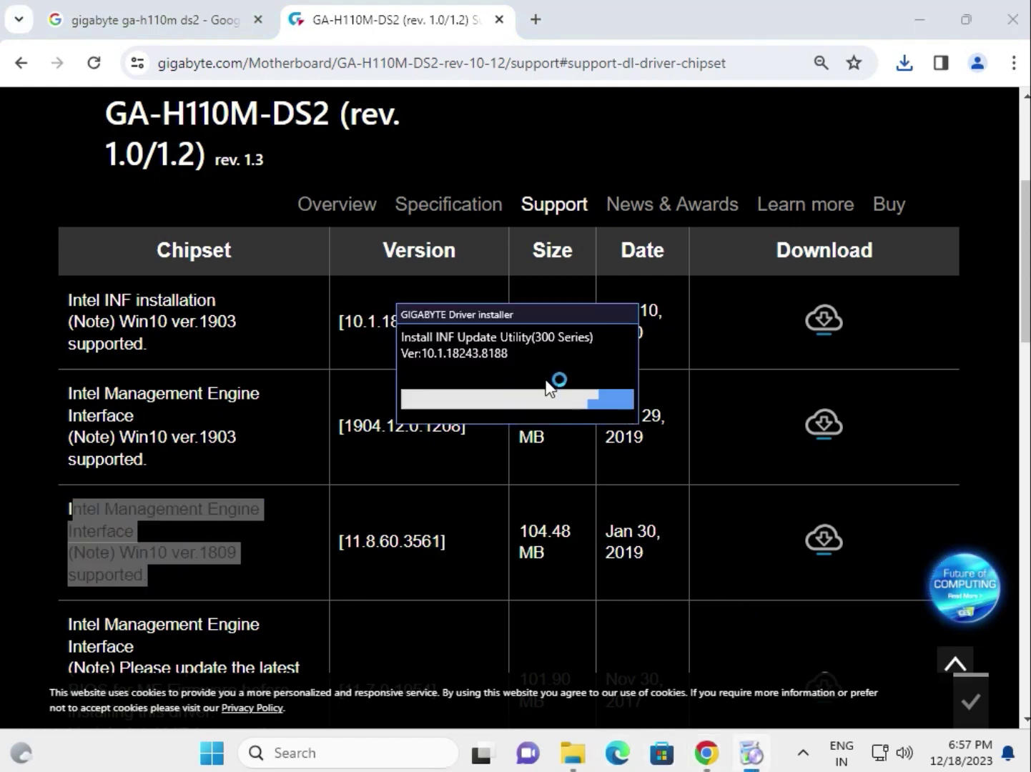
click(838, 170)
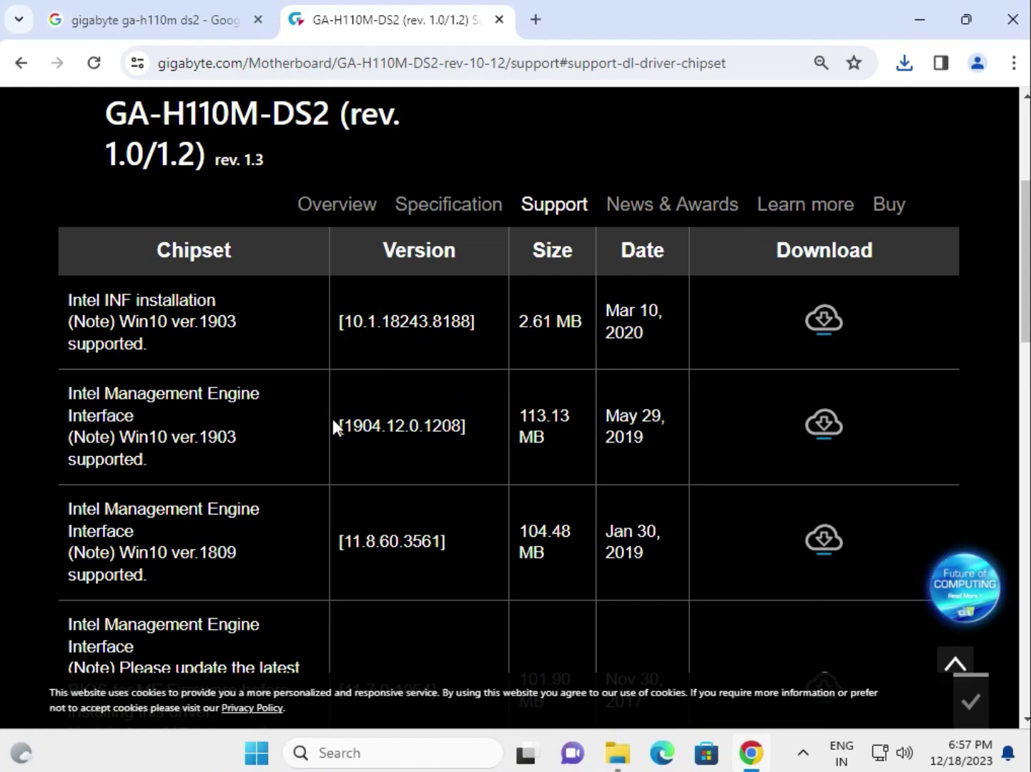
scroll(332, 419, down, 7)
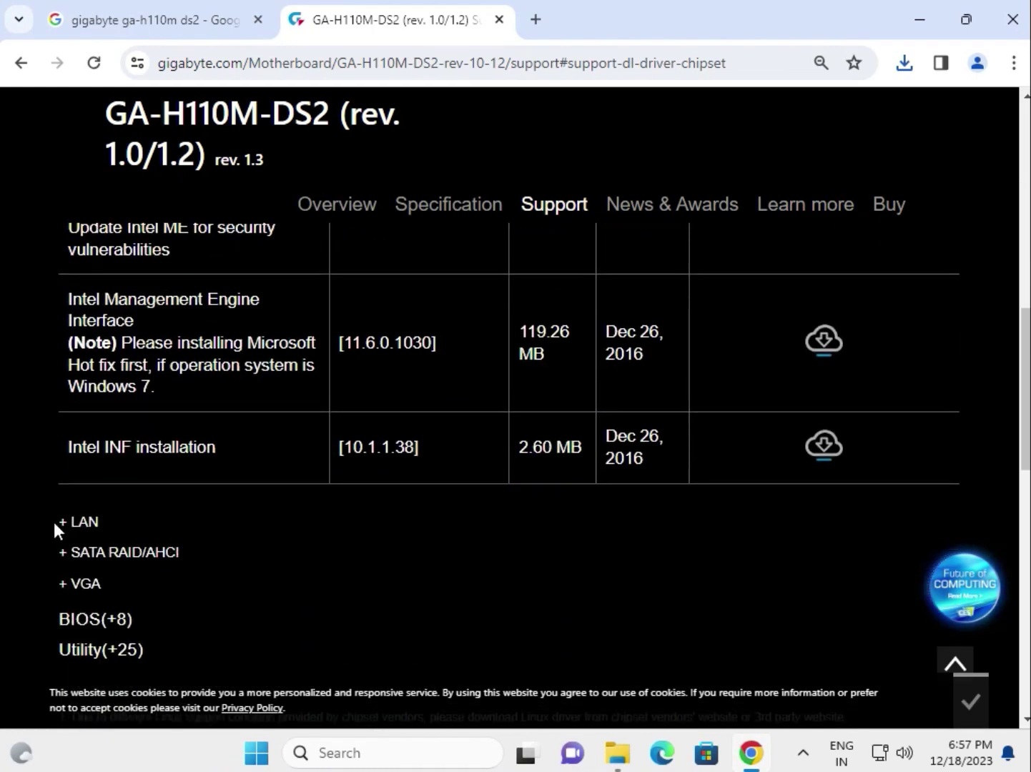
Step: Download Realtek LAN Driver 10.042.0526.2020 and launch its installer, approving the UAC prompt
click(64, 522)
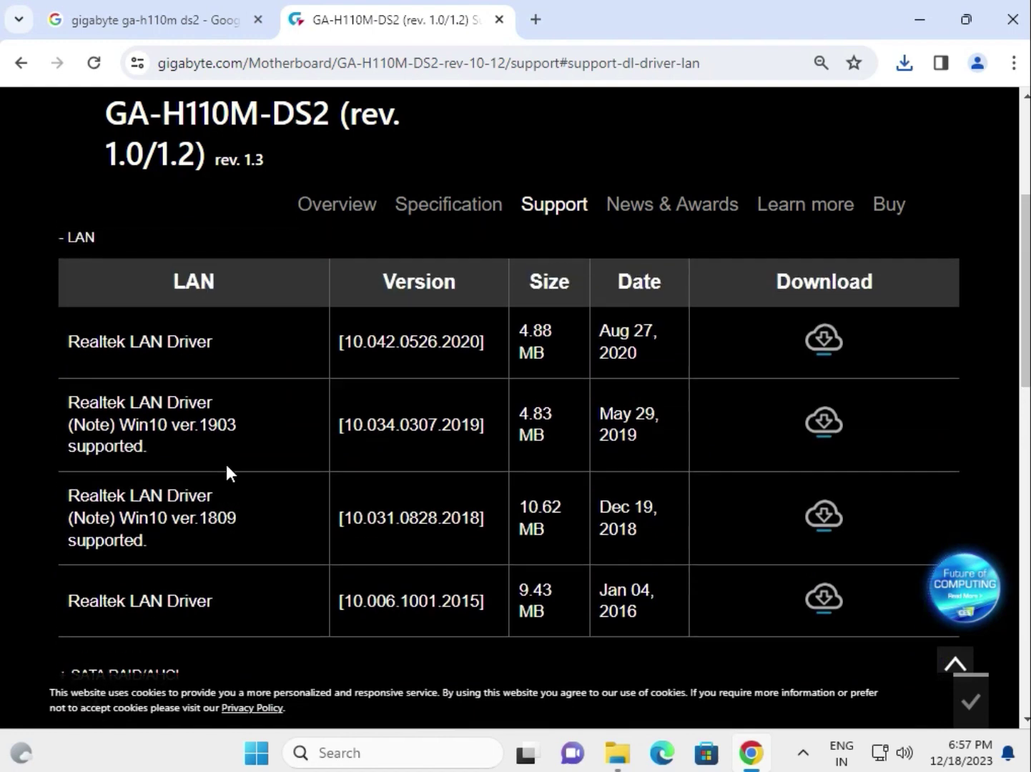
click(834, 347)
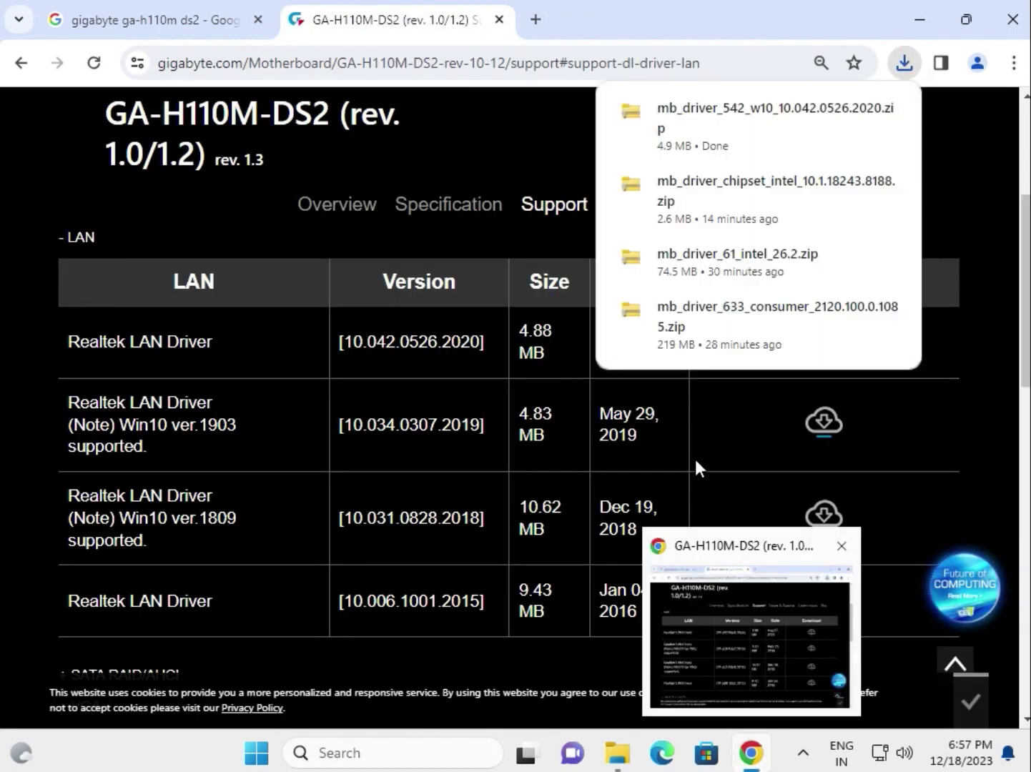
click(707, 114)
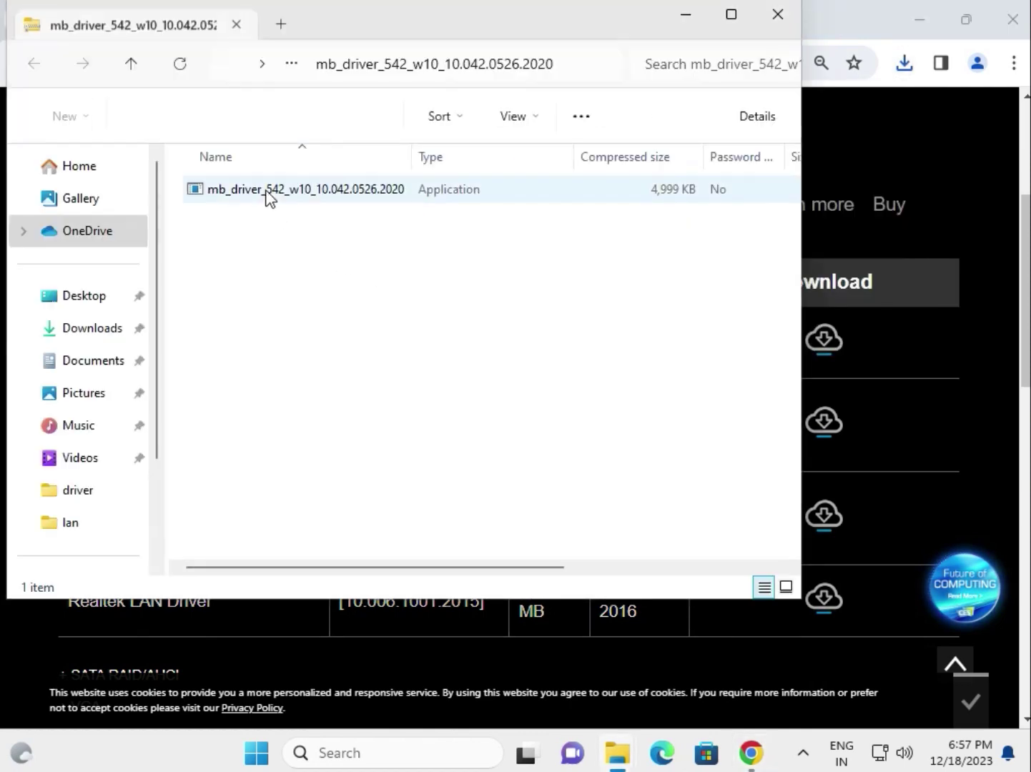
double_click(267, 191)
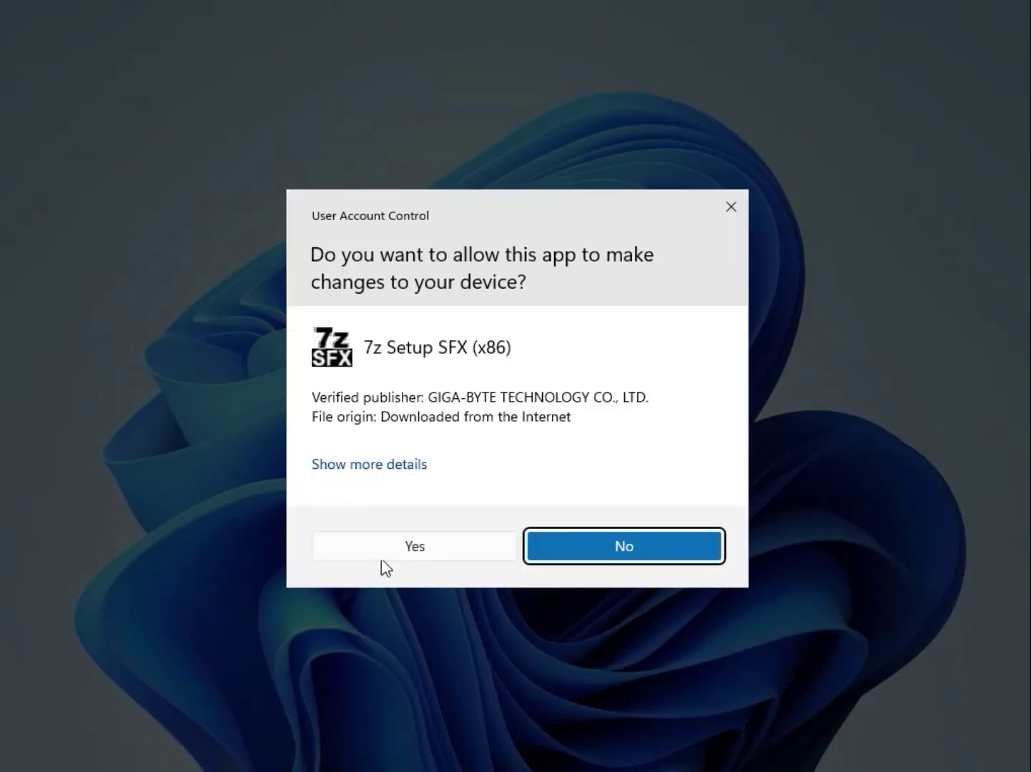
click(390, 552)
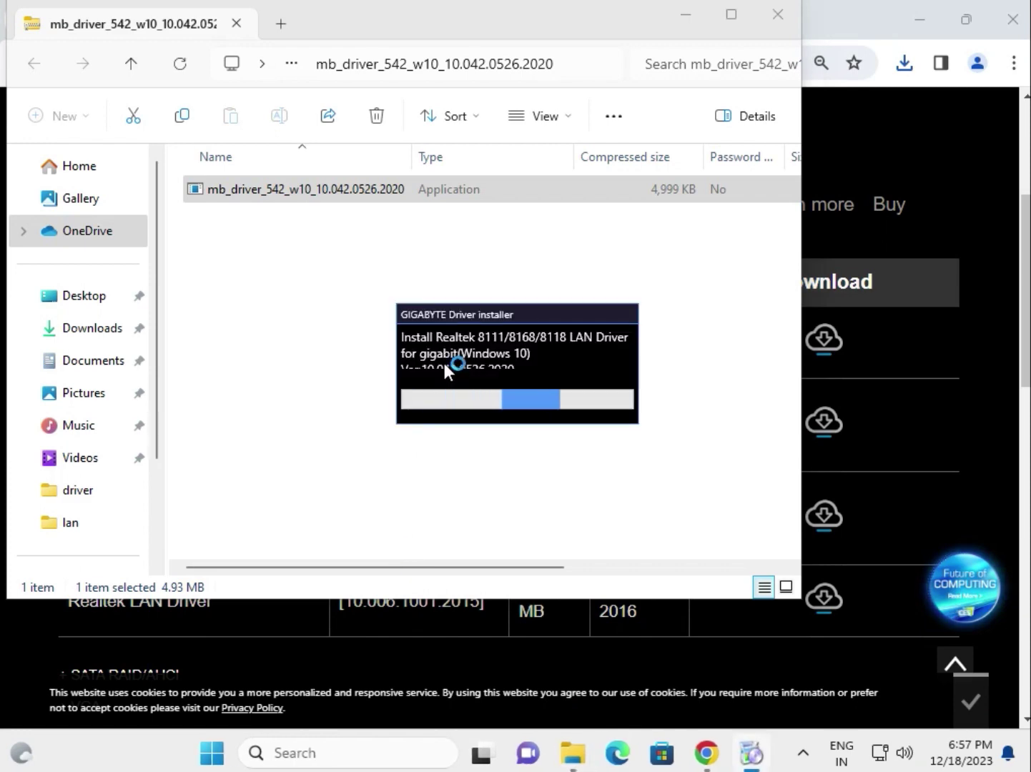
click(951, 424)
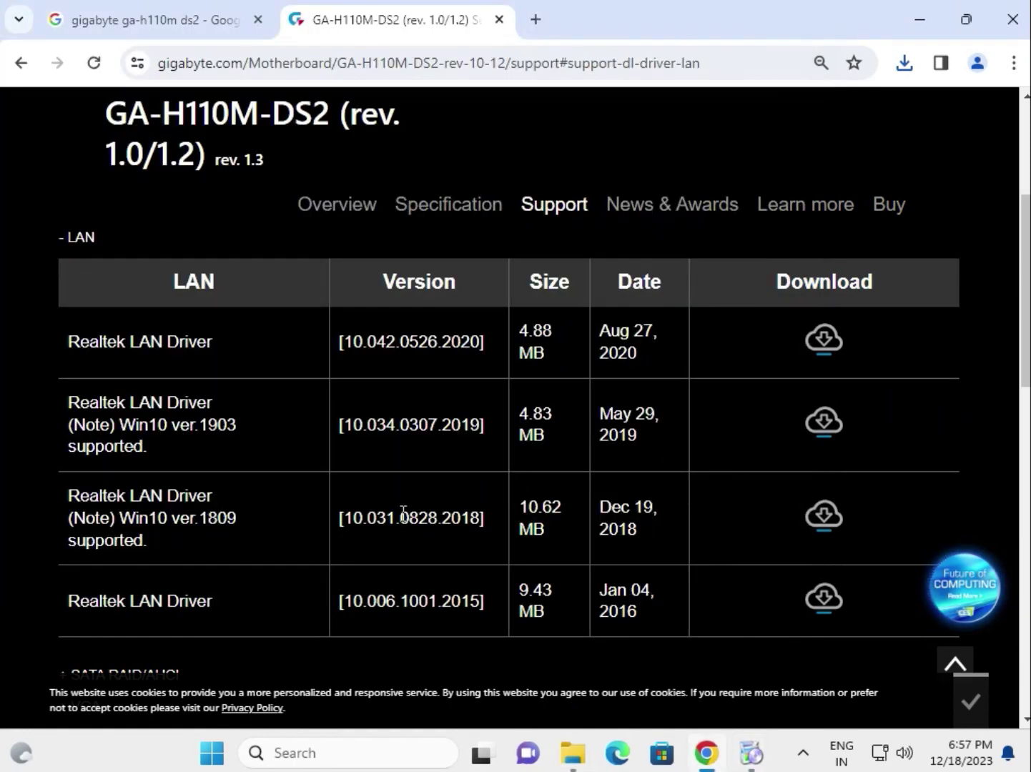
scroll(404, 513, down, 4)
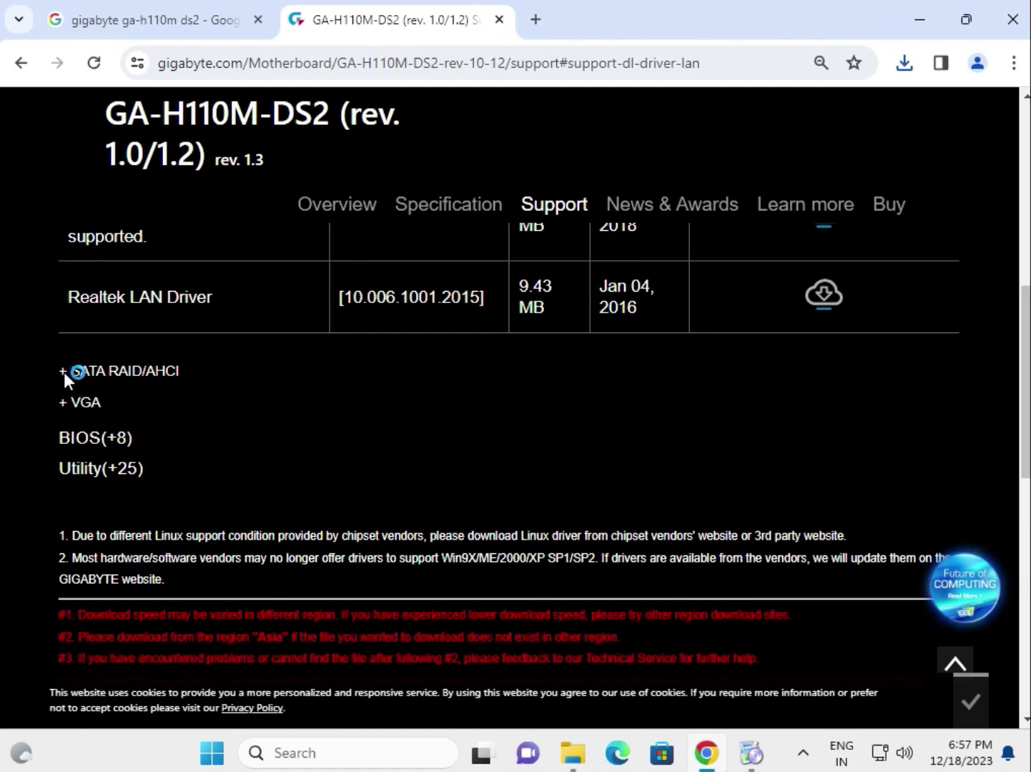
Step: Expand the SATA RAID/AHCI drivers, noting Microsoft .NET Framework 4.5, then the VGA drivers
click(64, 372)
scroll(145, 460, down, 1)
scroll(178, 459, down, 1)
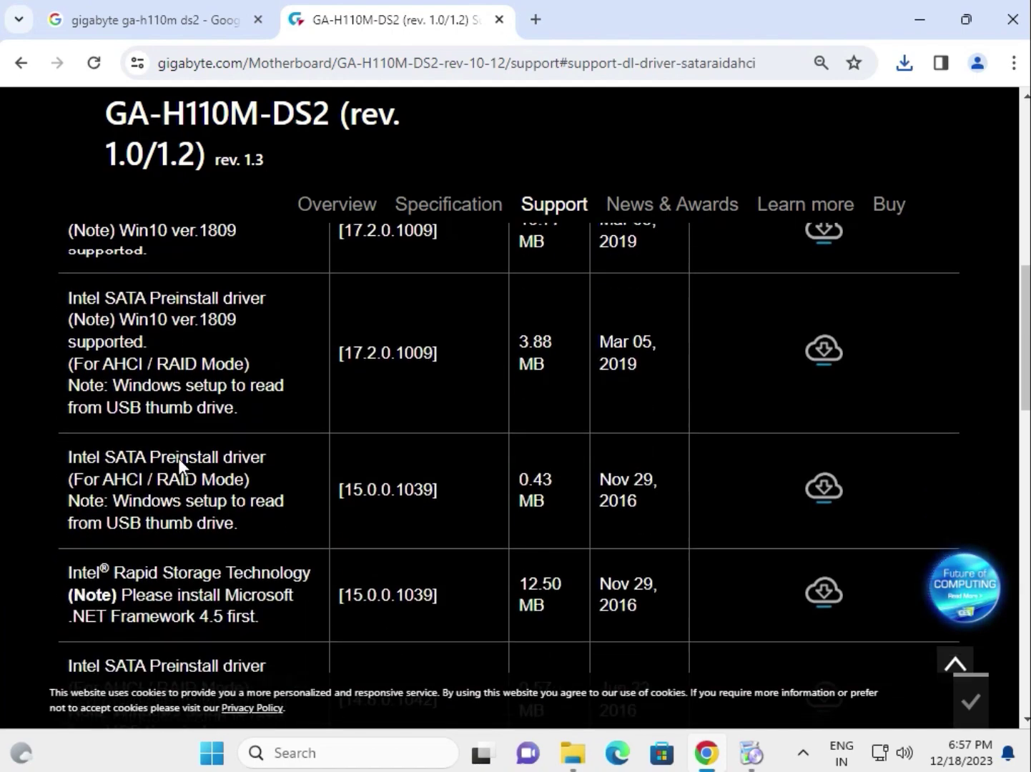
scroll(179, 459, down, 7)
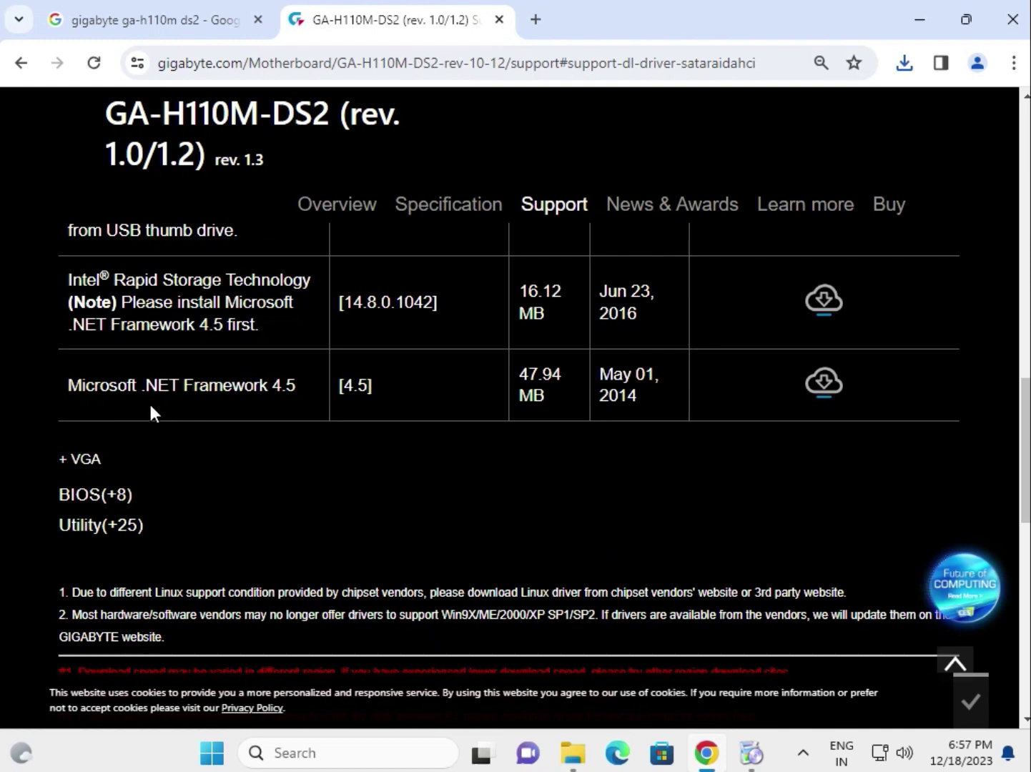
drag(72, 391, 299, 392)
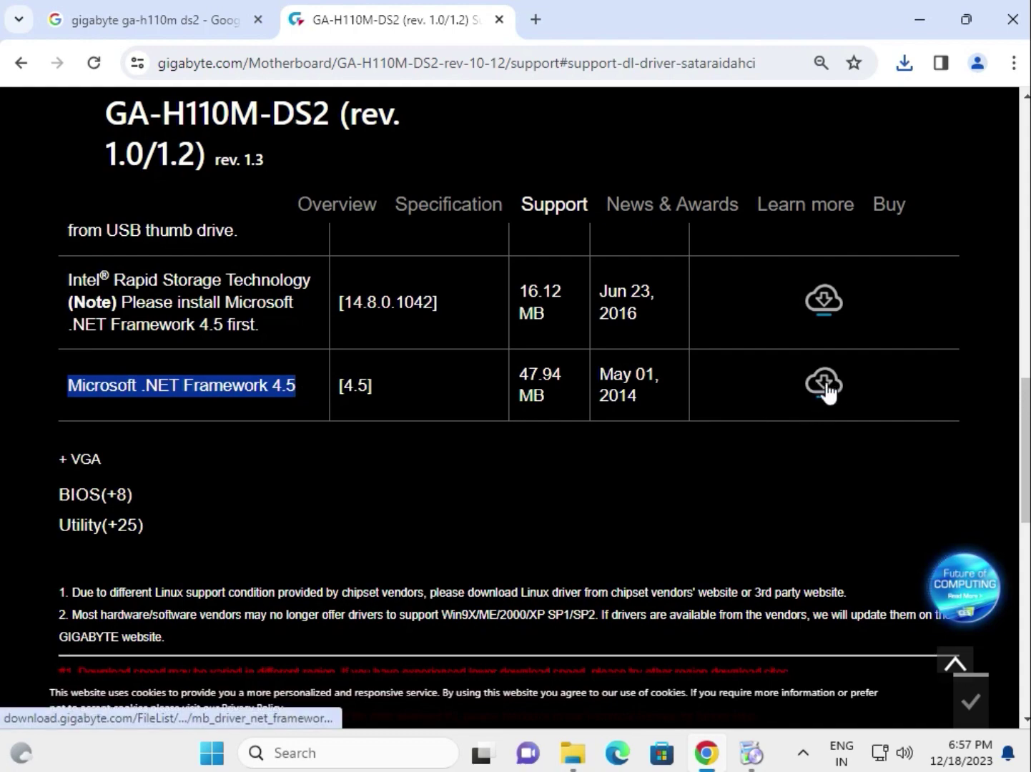
click(63, 461)
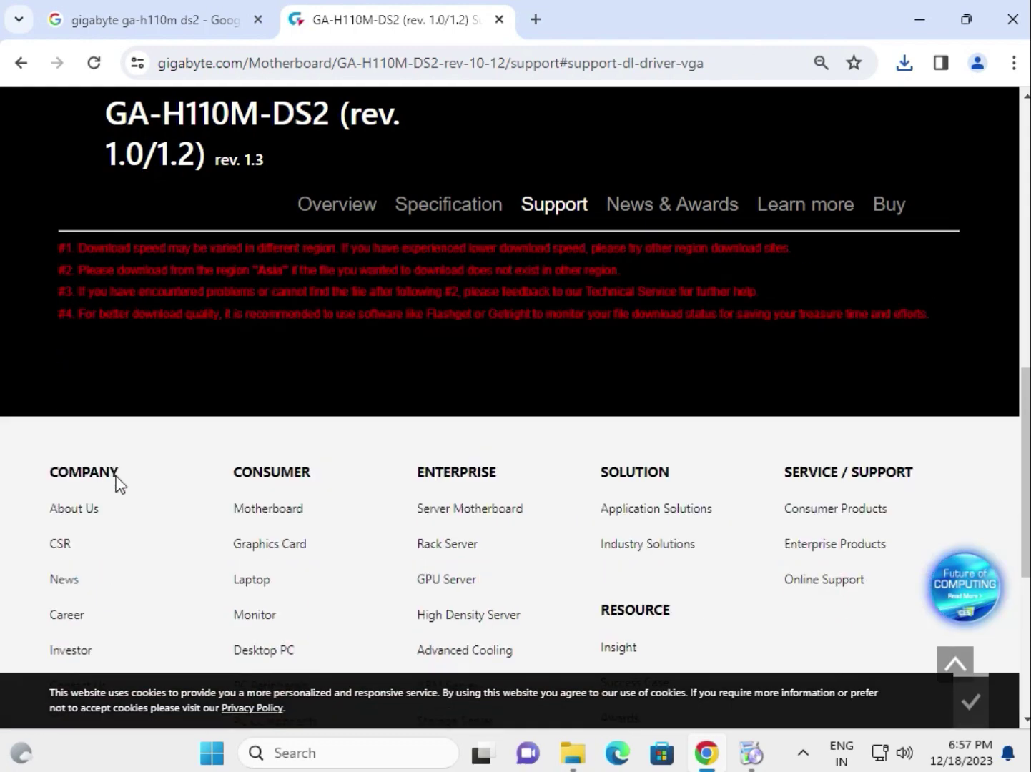
scroll(202, 551, up, 2)
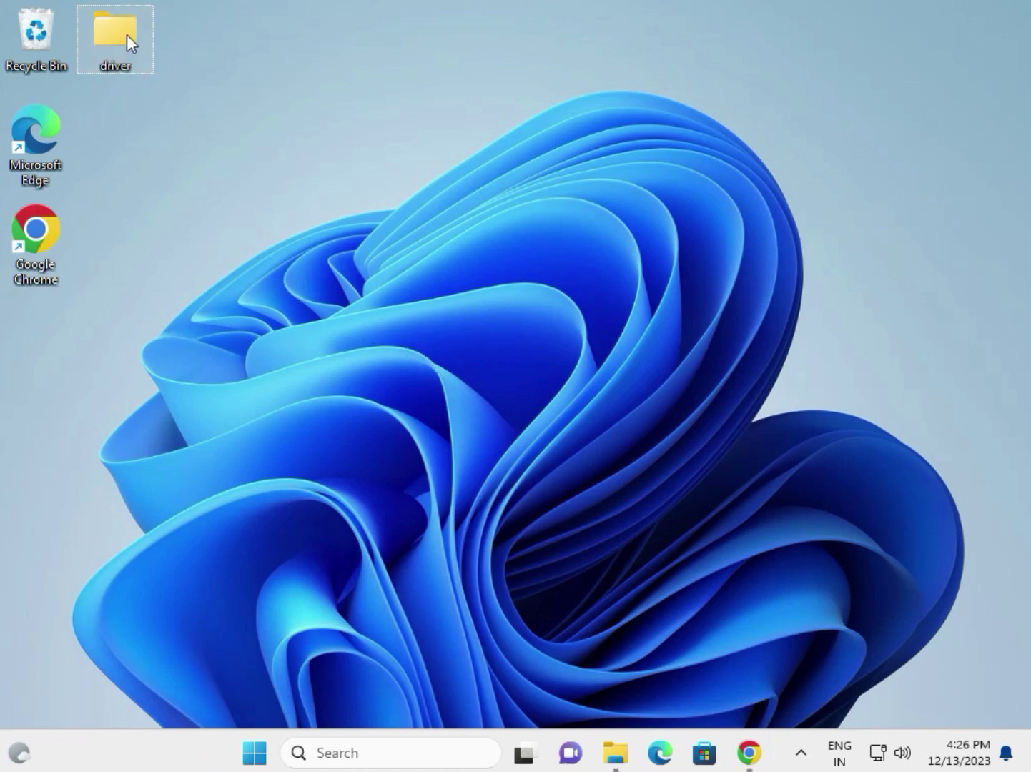
Step: Launch Device Manager from the Start menu and place it beside the desktop driver folder
mouse_move(126, 43)
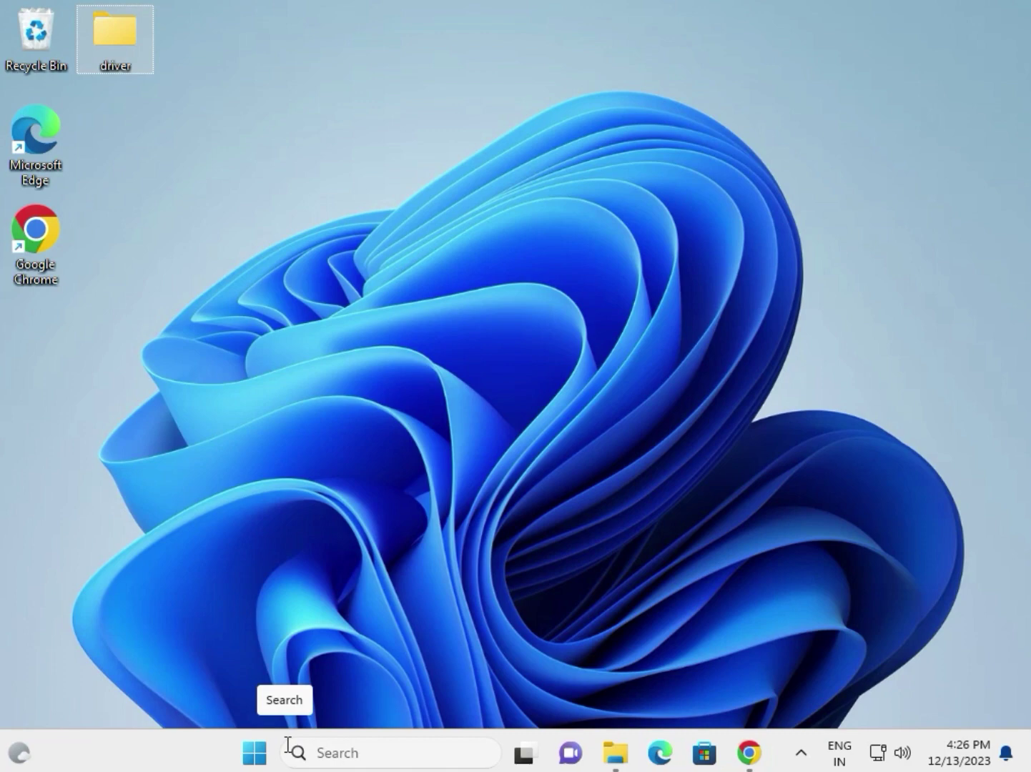
right_click(254, 754)
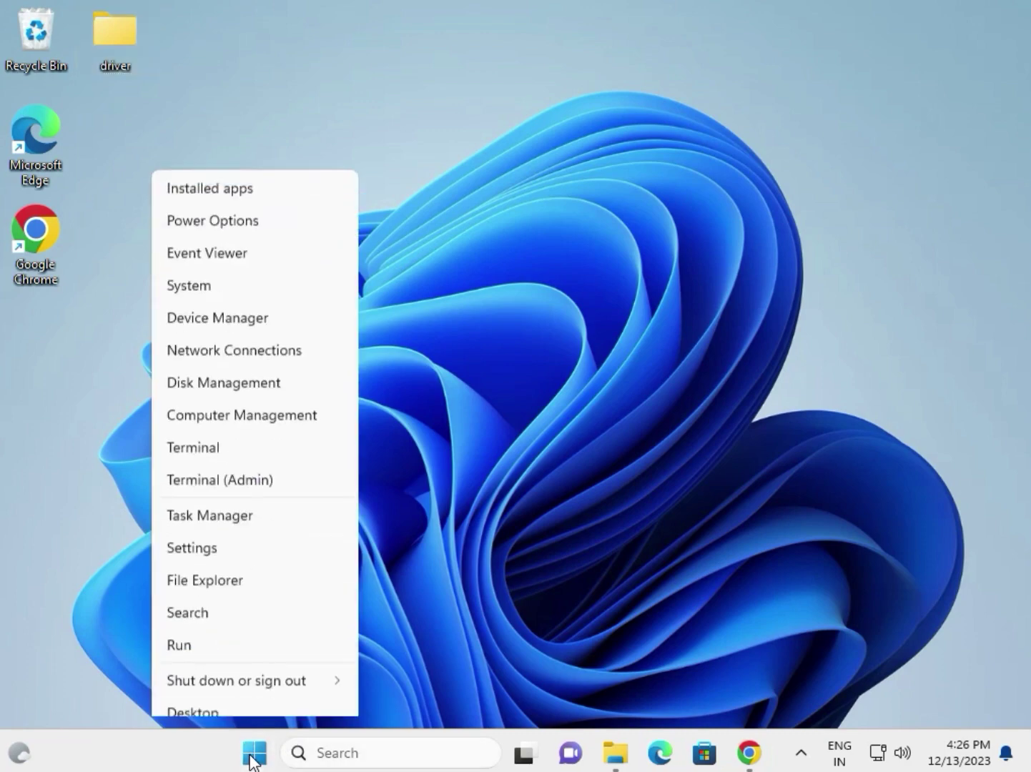
click(211, 311)
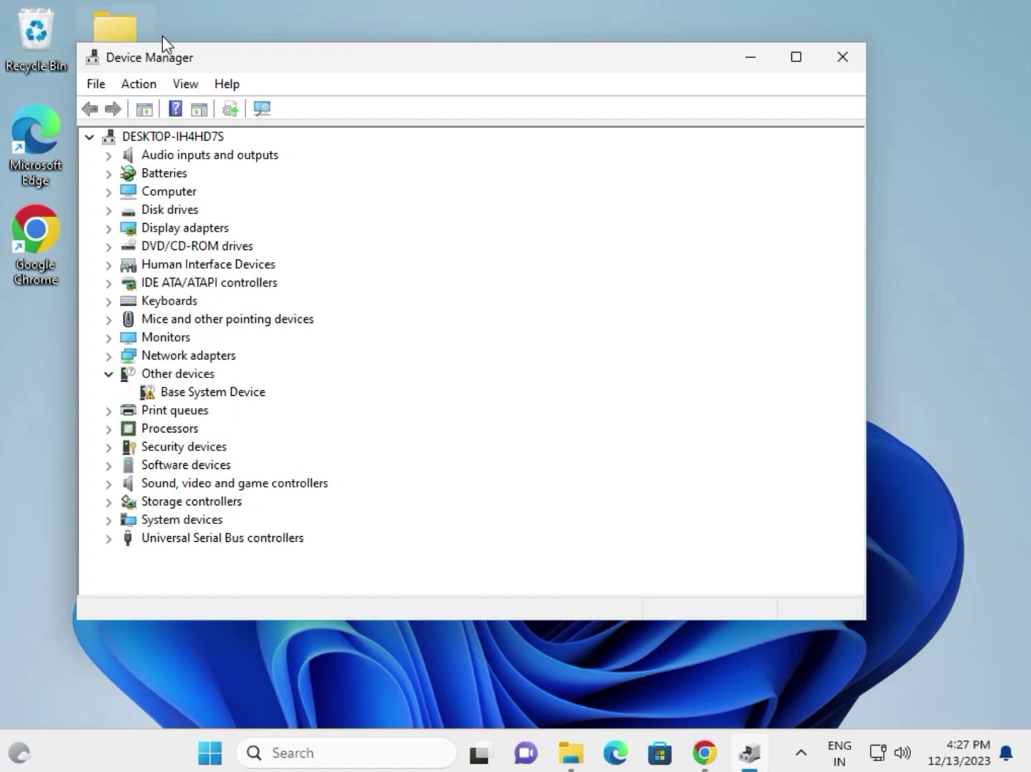
drag(214, 56, 284, 66)
click(109, 43)
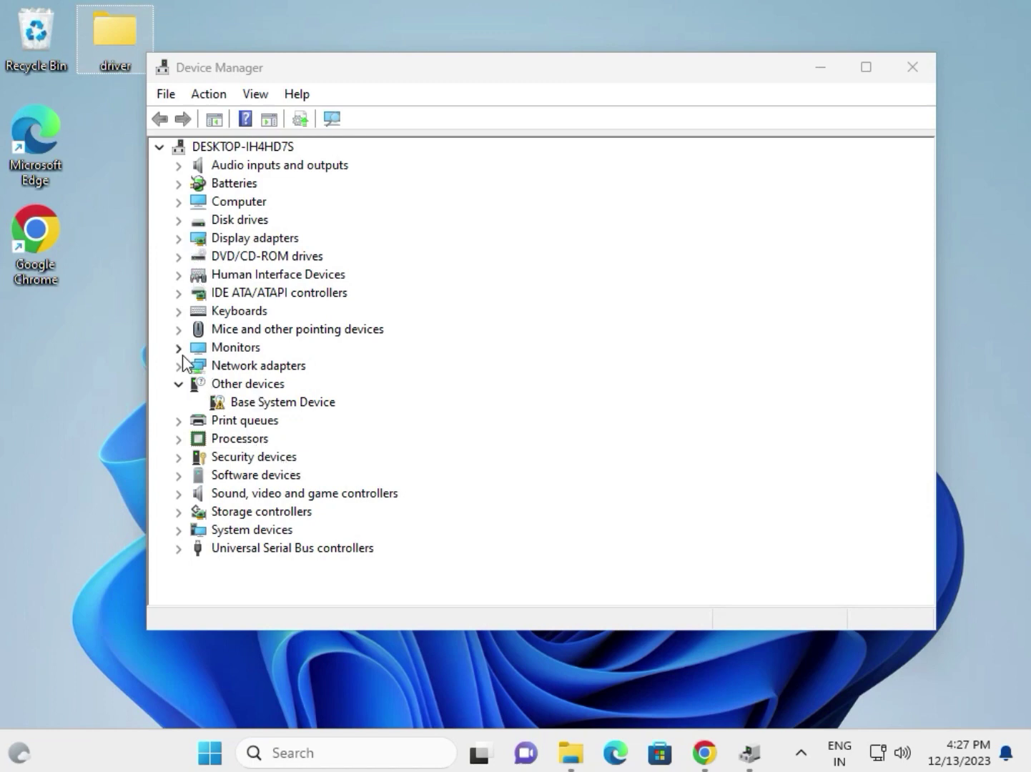
Step: Start a driver update for the Microsoft Basic Display Adapter under Display adapters
click(217, 242)
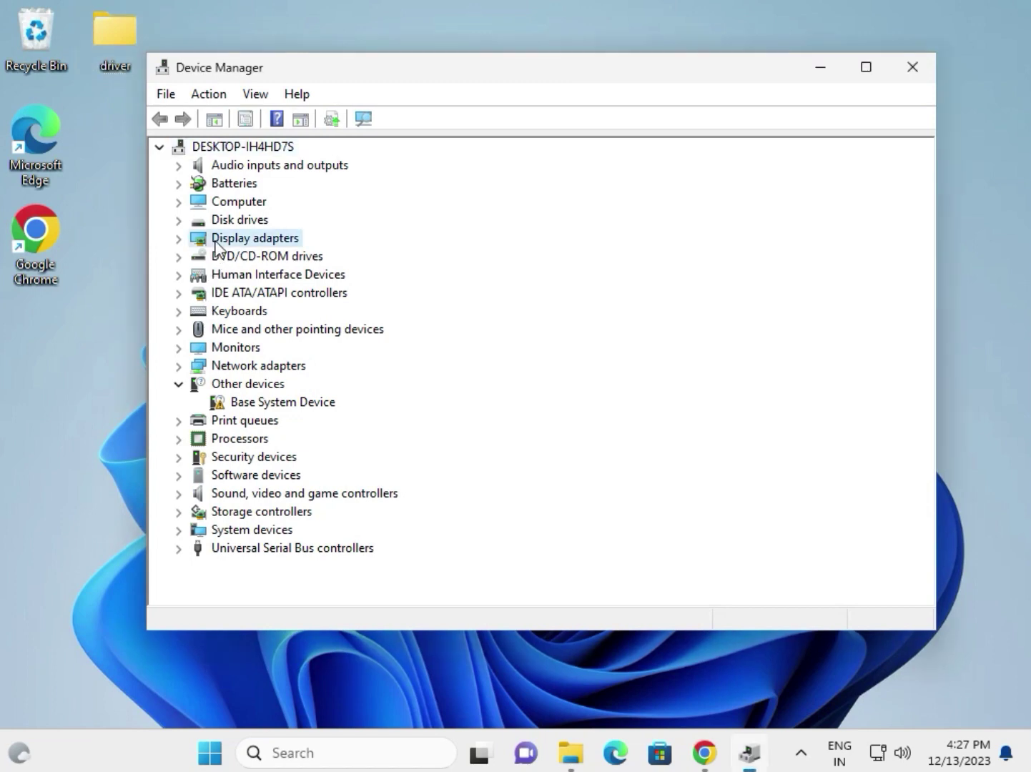
click(179, 240)
right_click(259, 258)
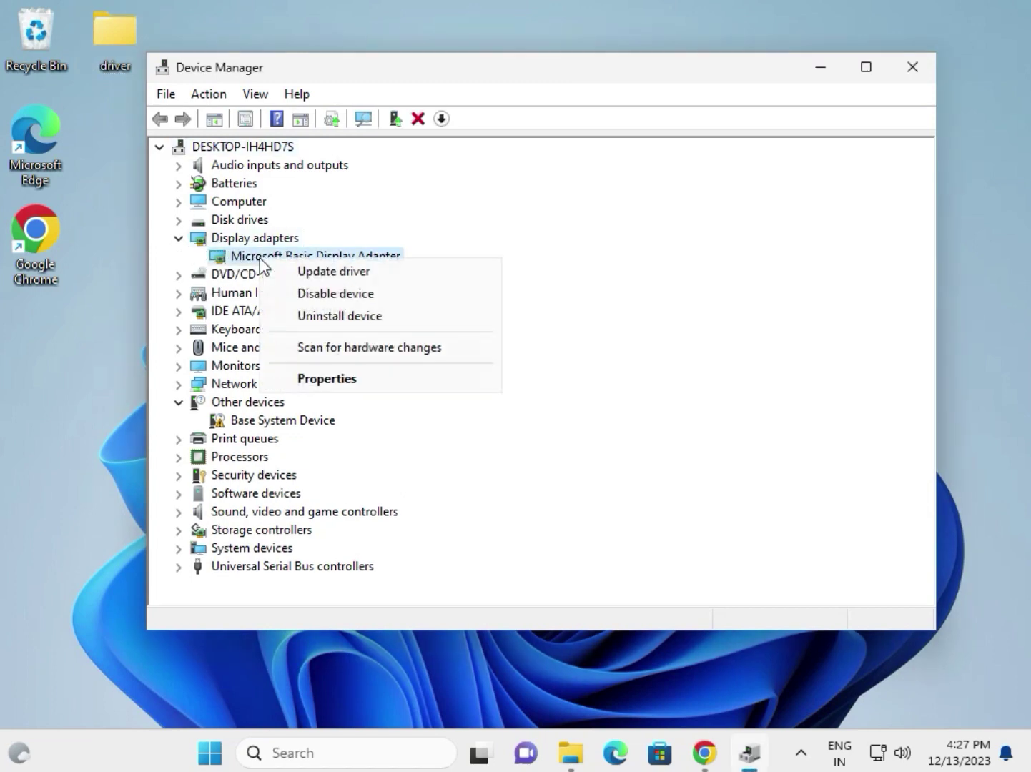
click(312, 273)
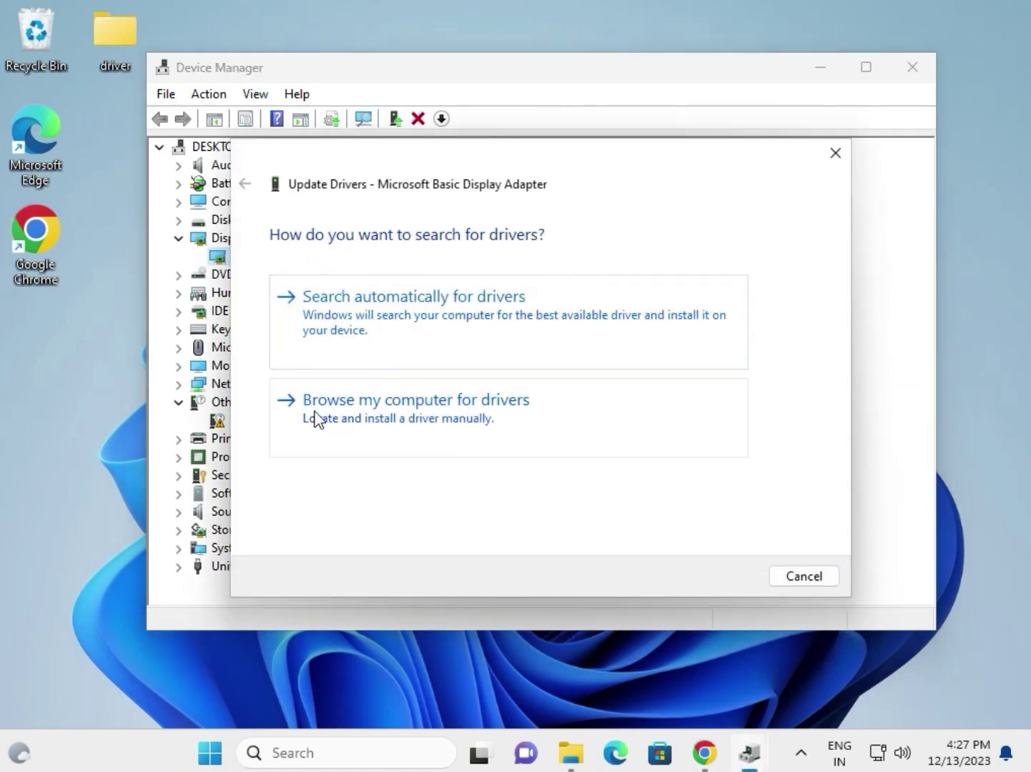
Step: Search the desktop driver folder for drivers and close the 'best drivers already installed' result
click(475, 419)
click(707, 315)
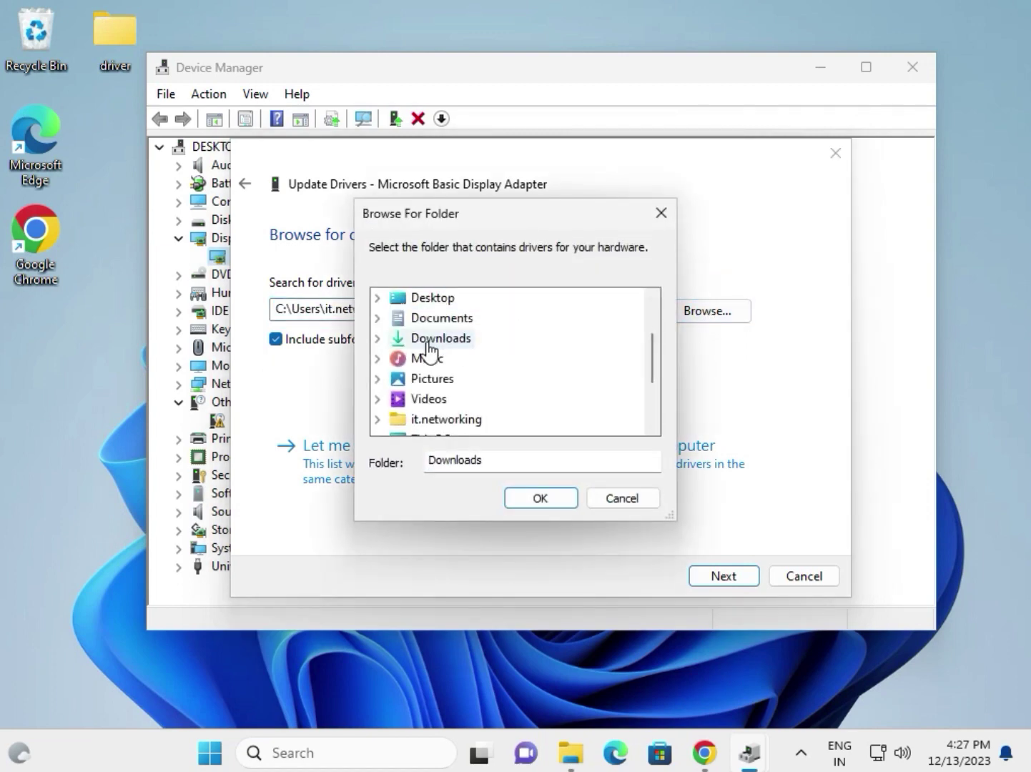
click(433, 297)
click(443, 399)
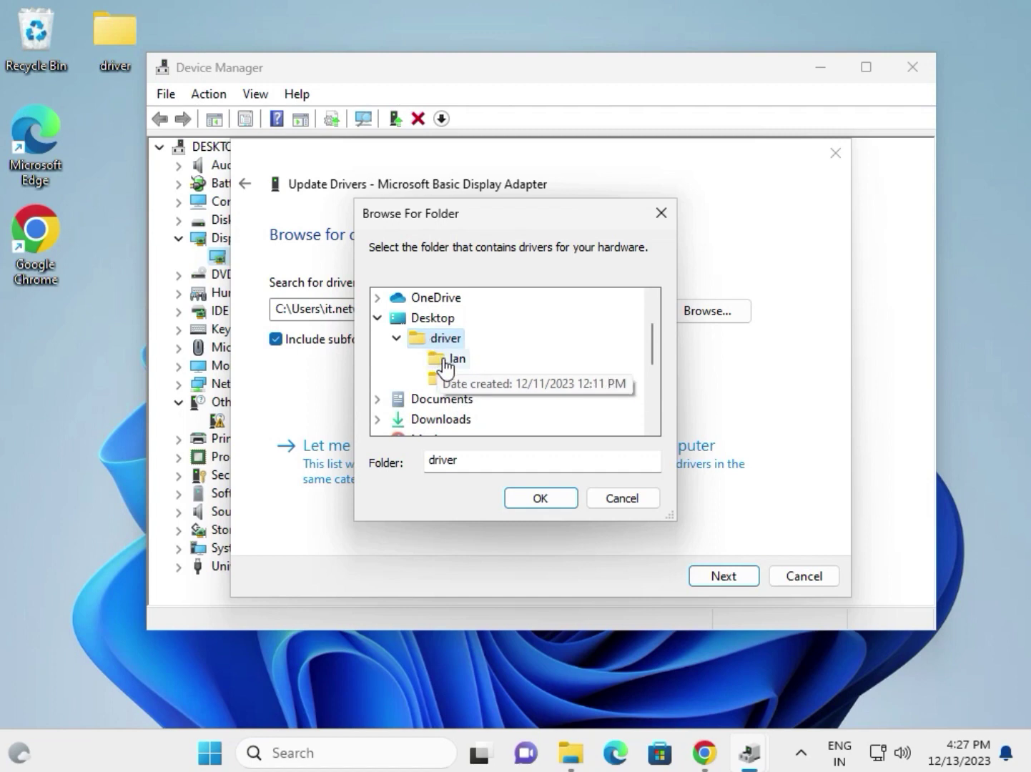
click(543, 500)
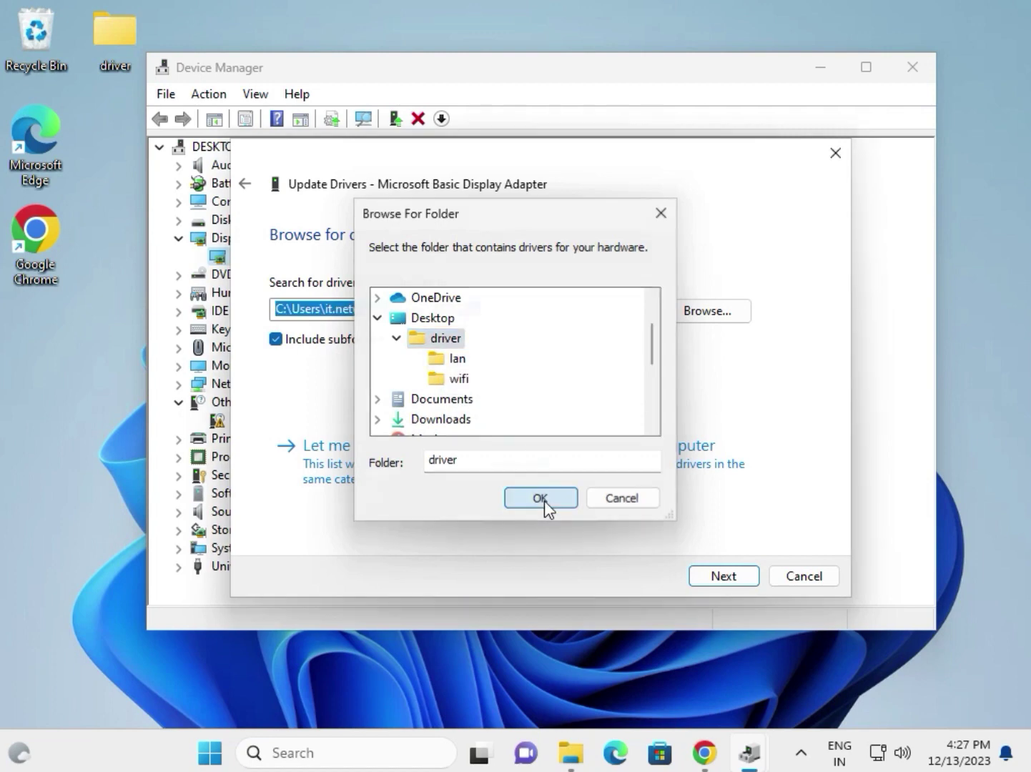
click(722, 576)
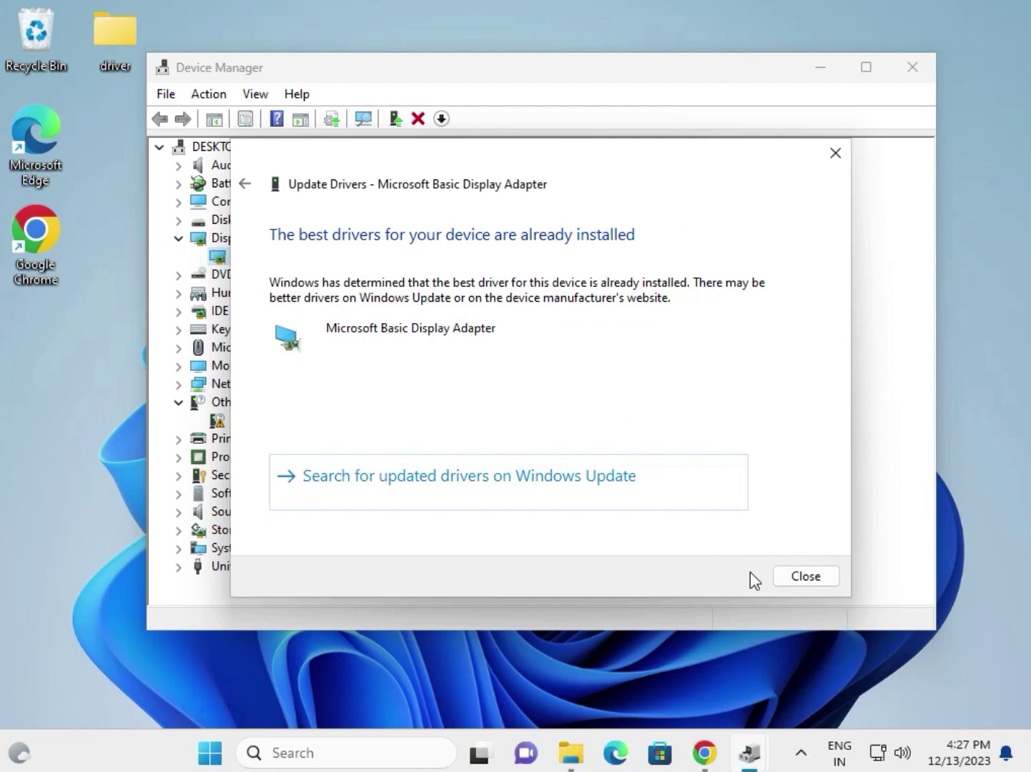
click(789, 577)
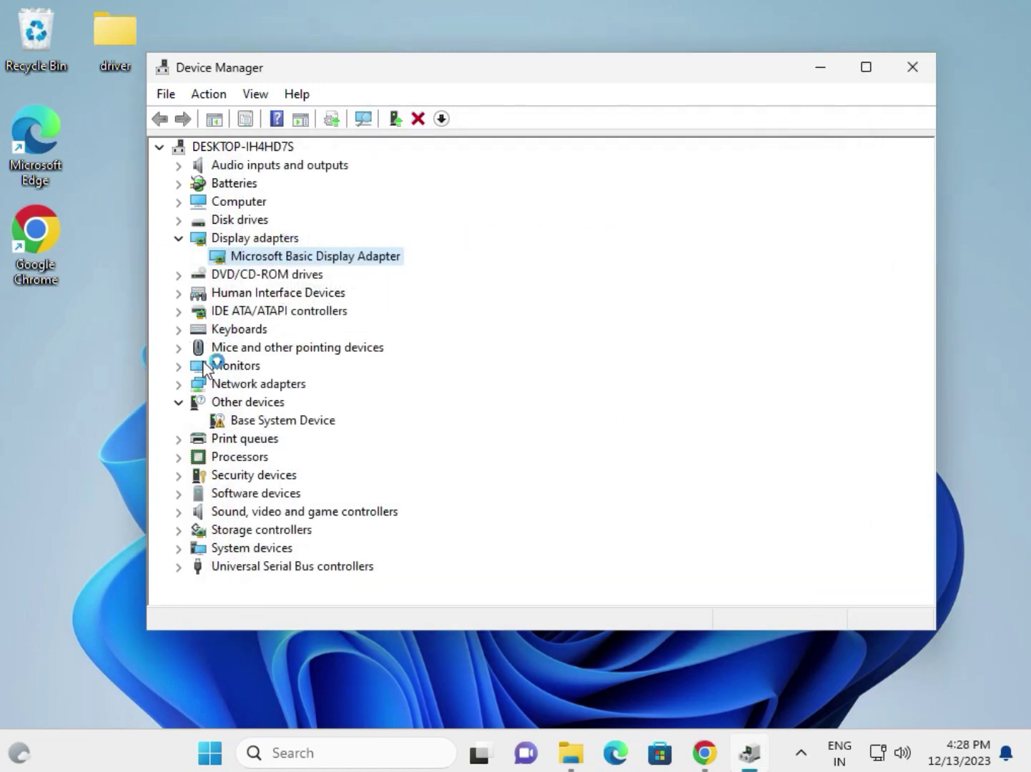
Step: Expand Network adapters and select the Intel PRO/1000 MT Desktop Adapter
click(181, 385)
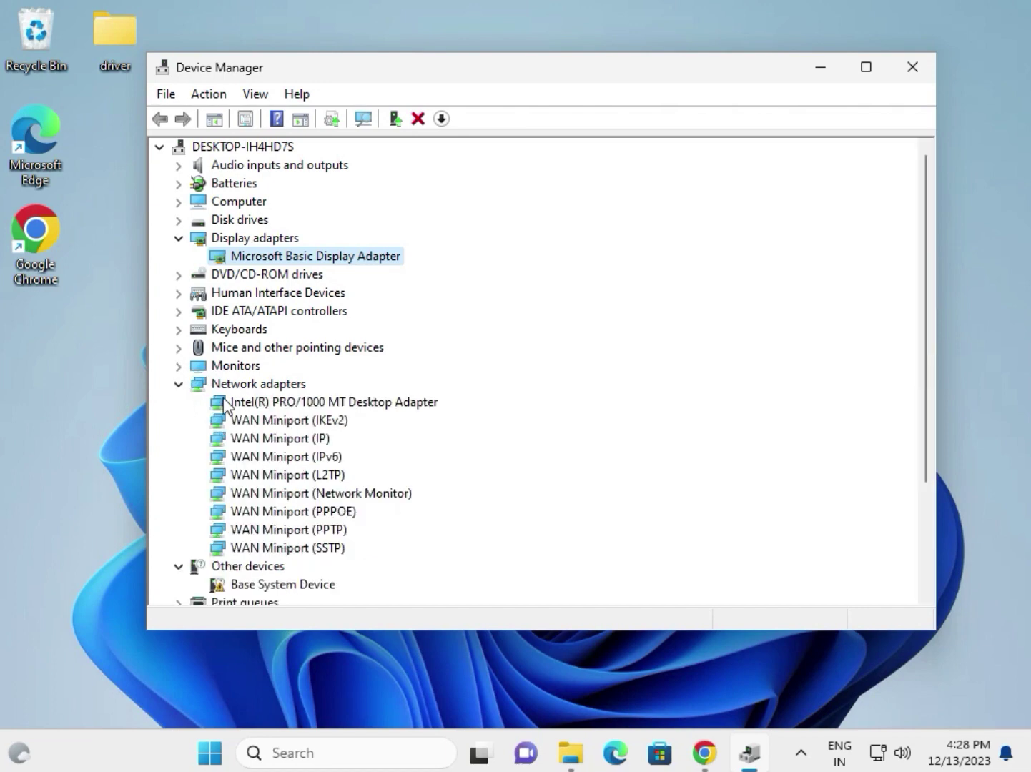
click(282, 404)
right_click(299, 400)
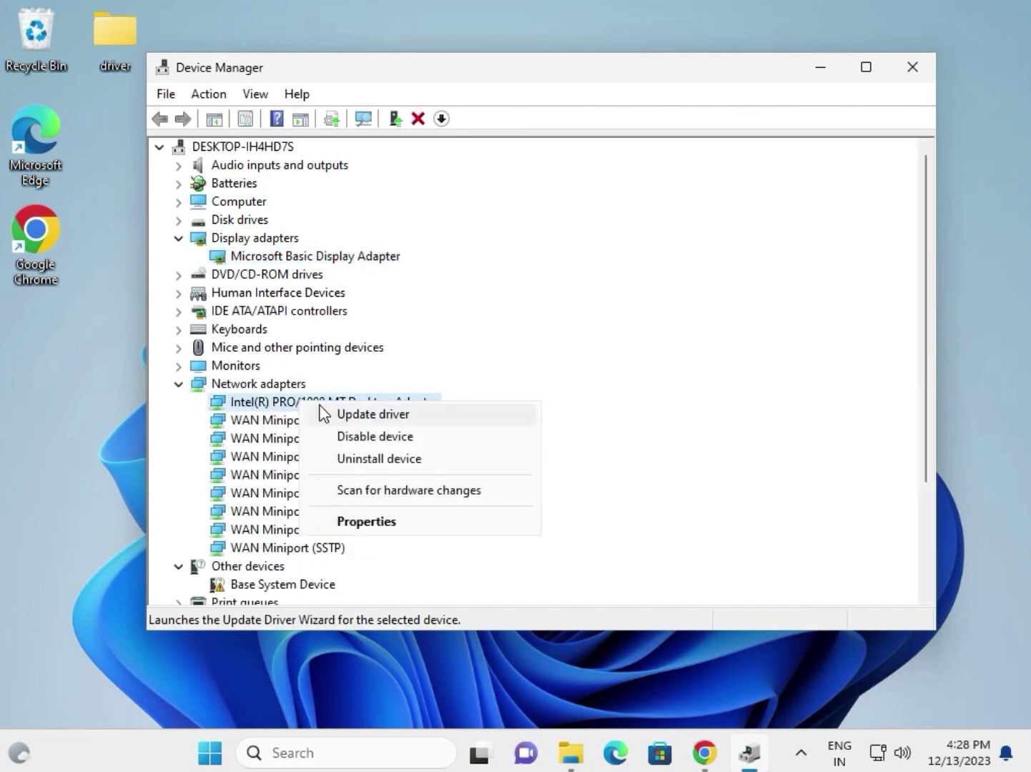
click(587, 395)
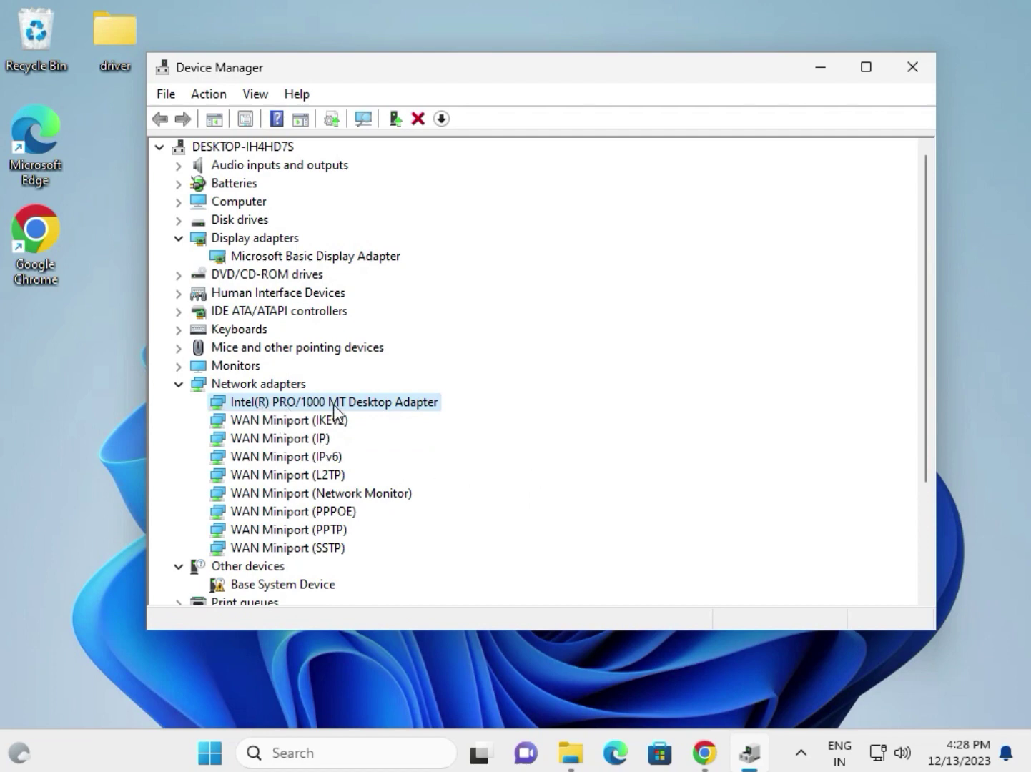
Step: Search the desktop driver folder for a newer Intel PRO/1000 driver; close the already-installed result
right_click(415, 413)
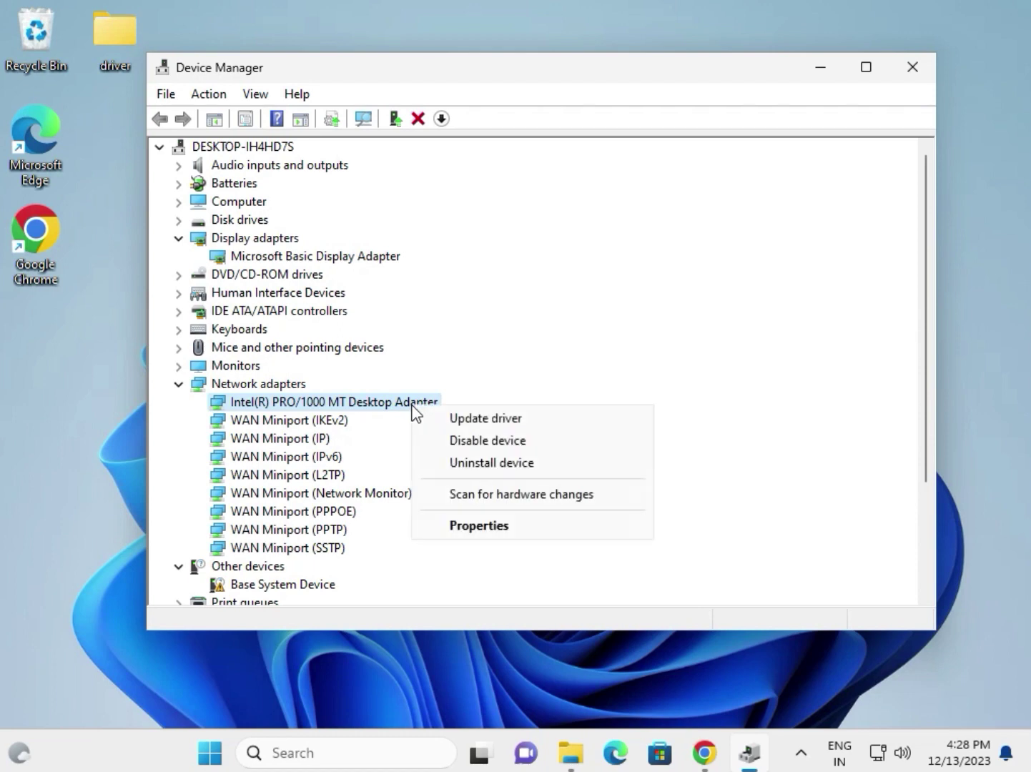
click(471, 422)
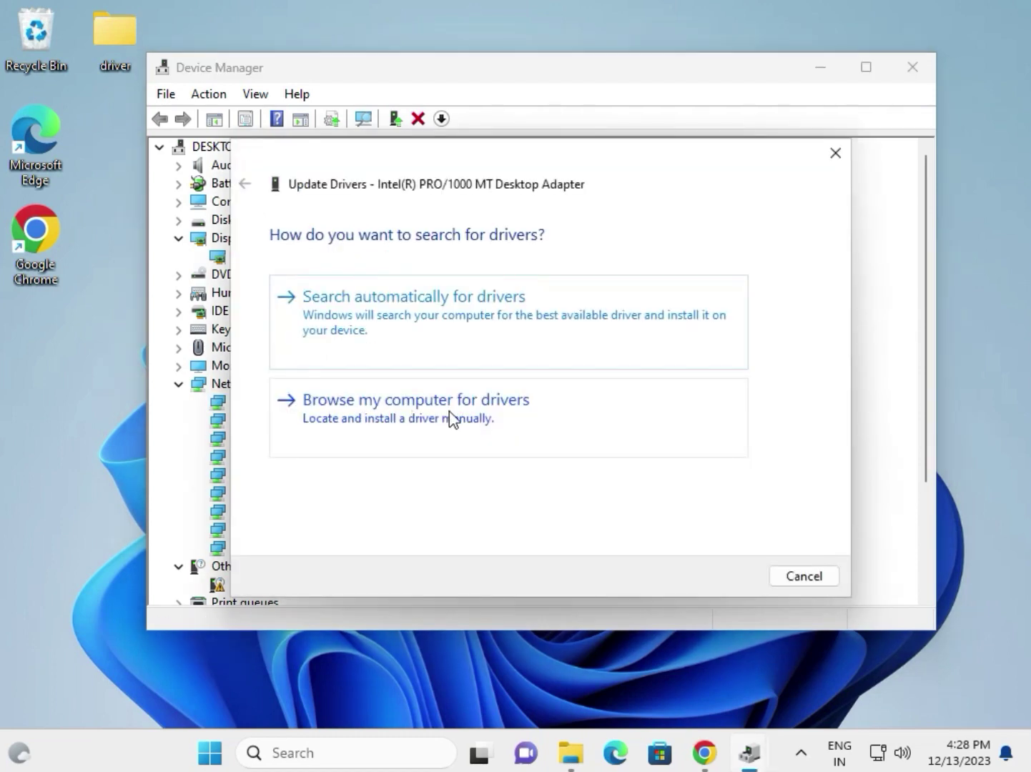
click(462, 414)
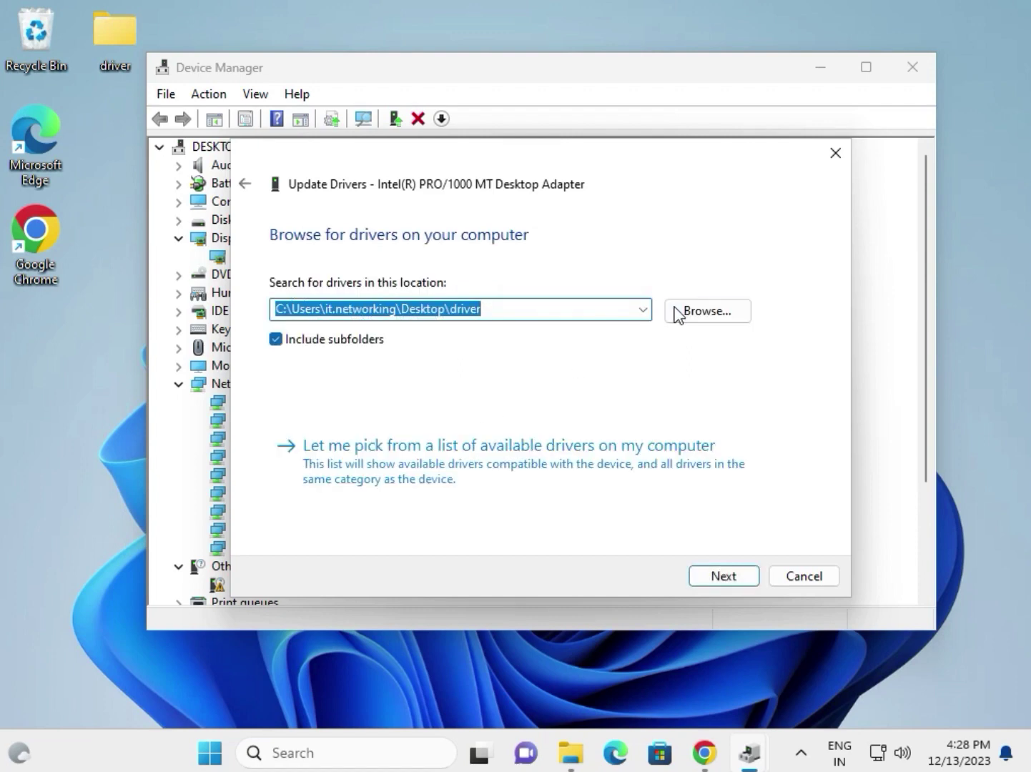
click(683, 313)
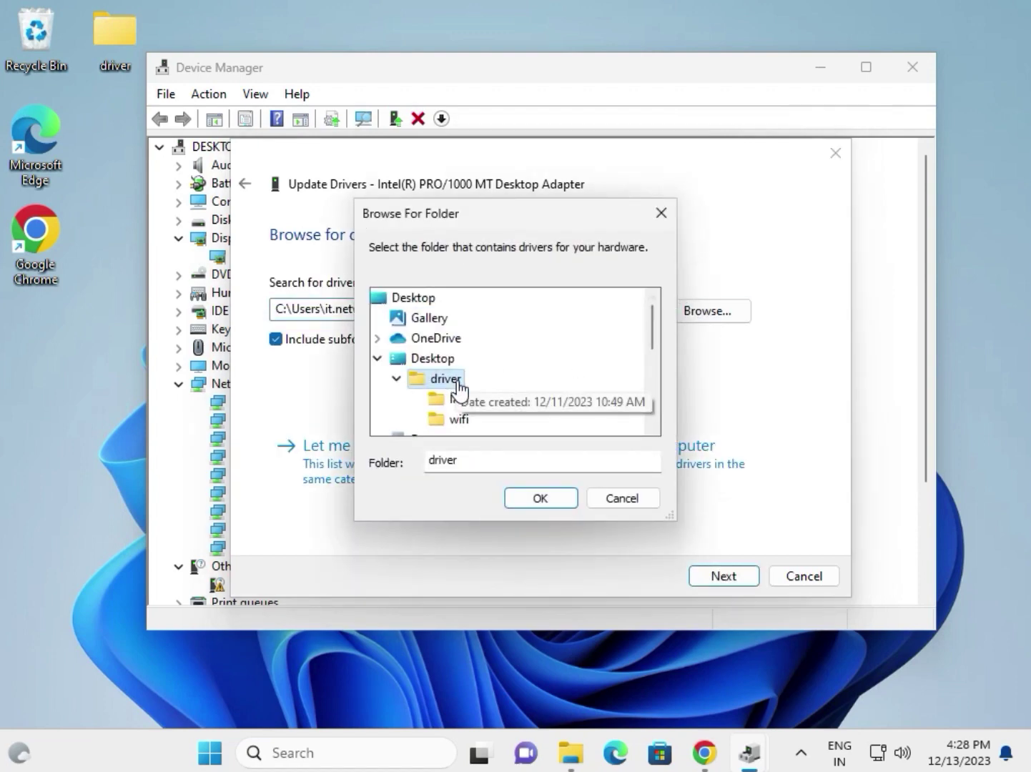
click(531, 495)
click(729, 579)
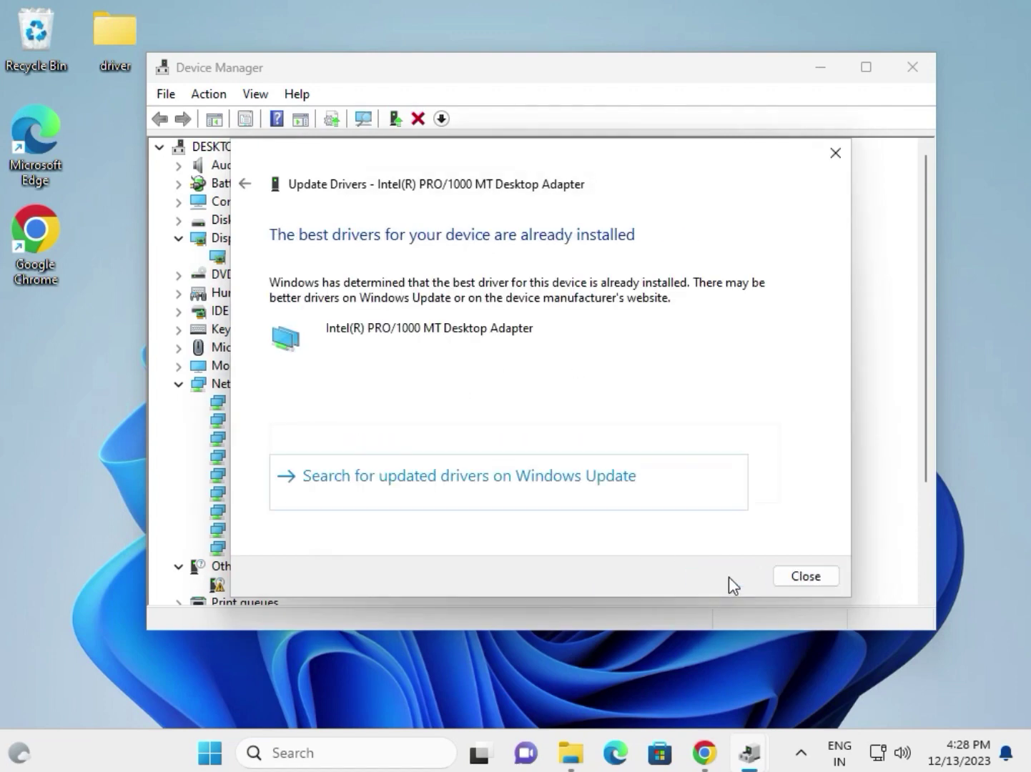
click(105, 39)
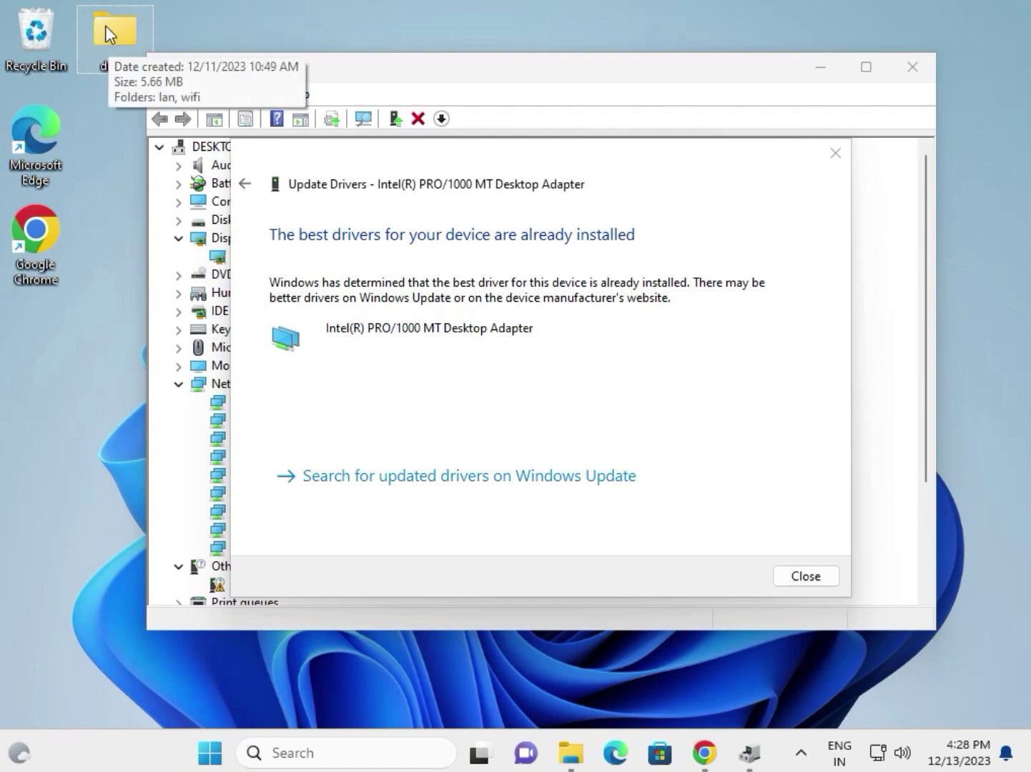
click(803, 576)
Step: Search the desktop driver folder for an Intel Core i3-6098P driver; close the already-installed result
scroll(306, 447, down, 3)
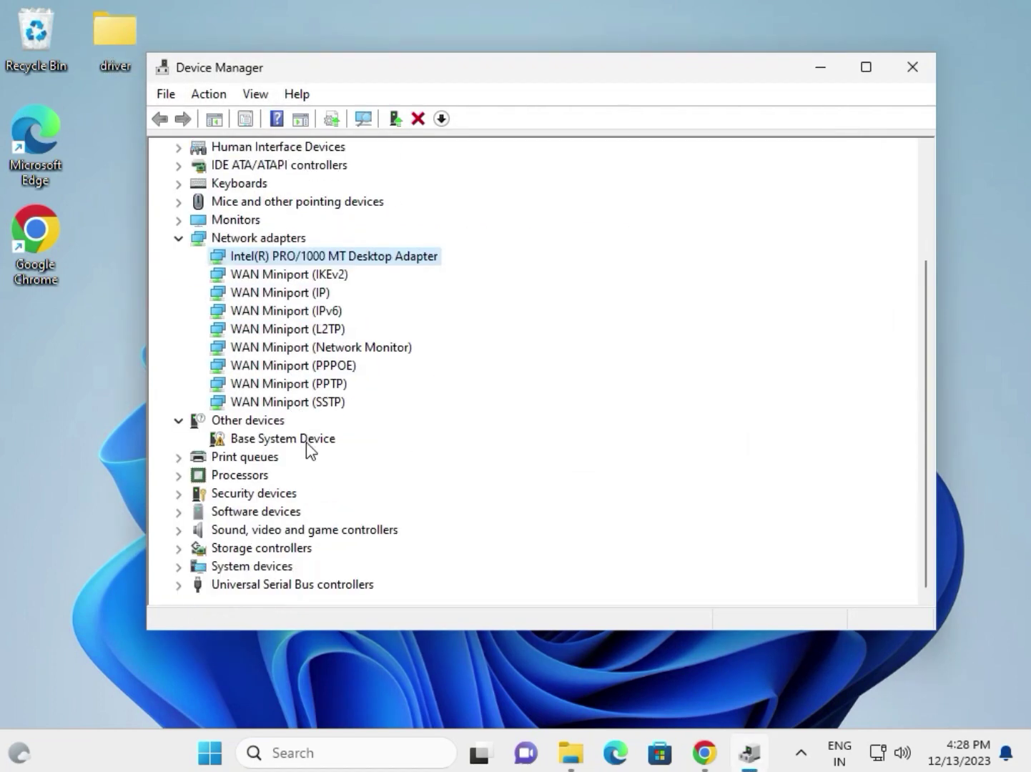
click(188, 474)
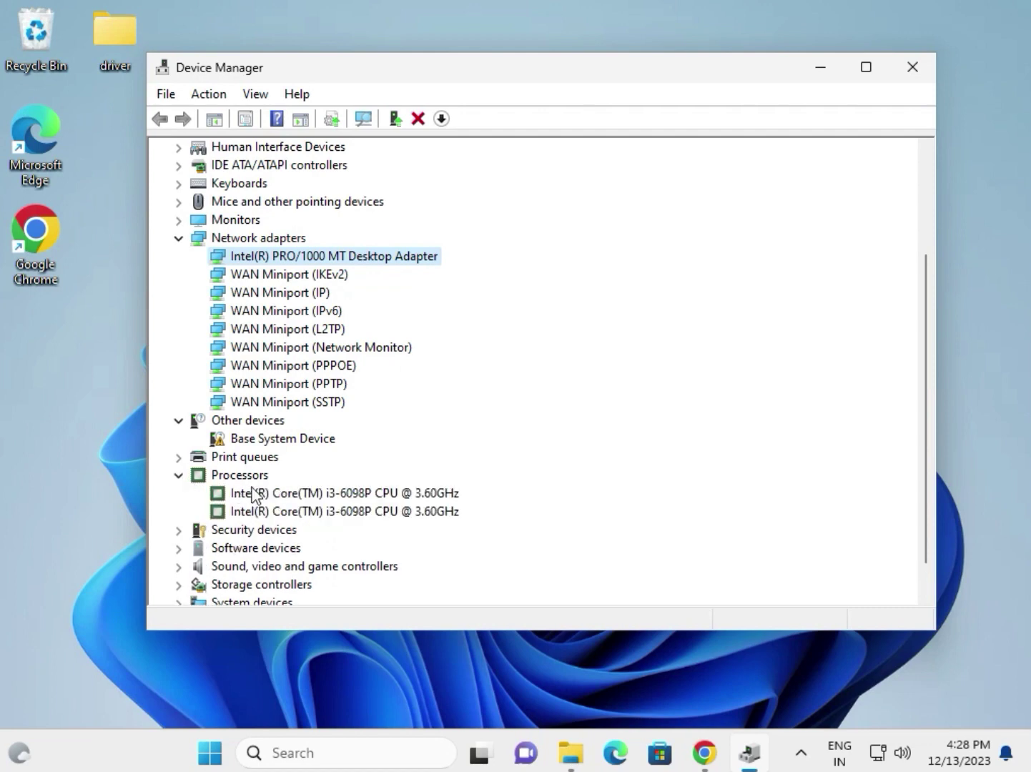
click(333, 492)
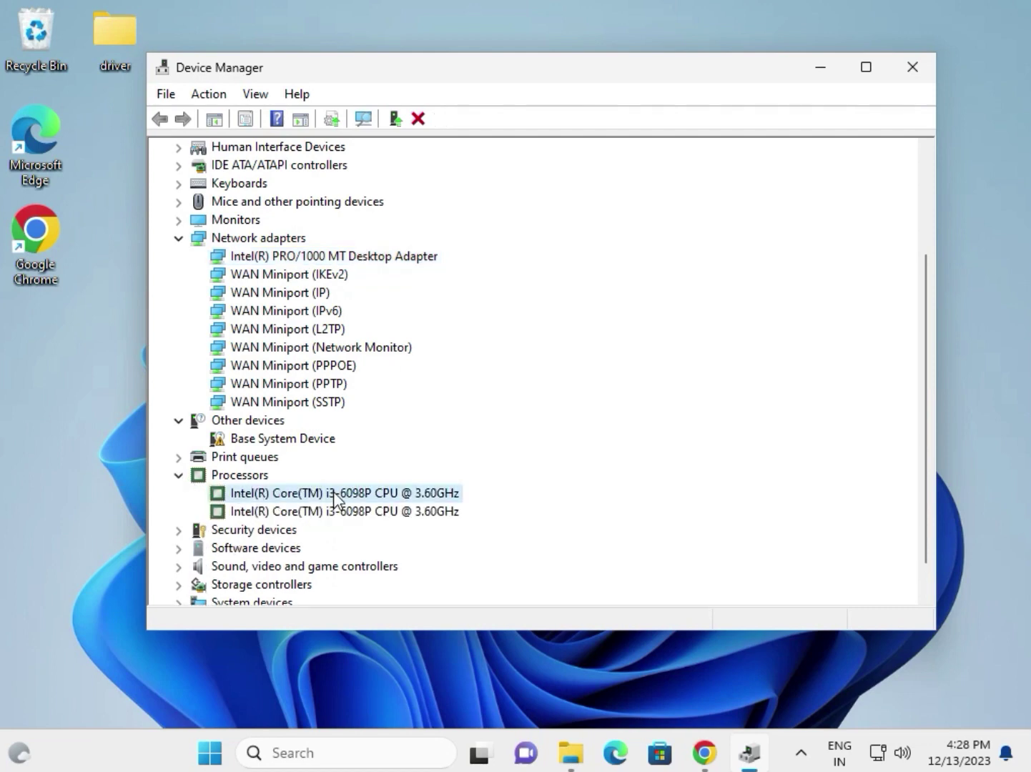
right_click(334, 496)
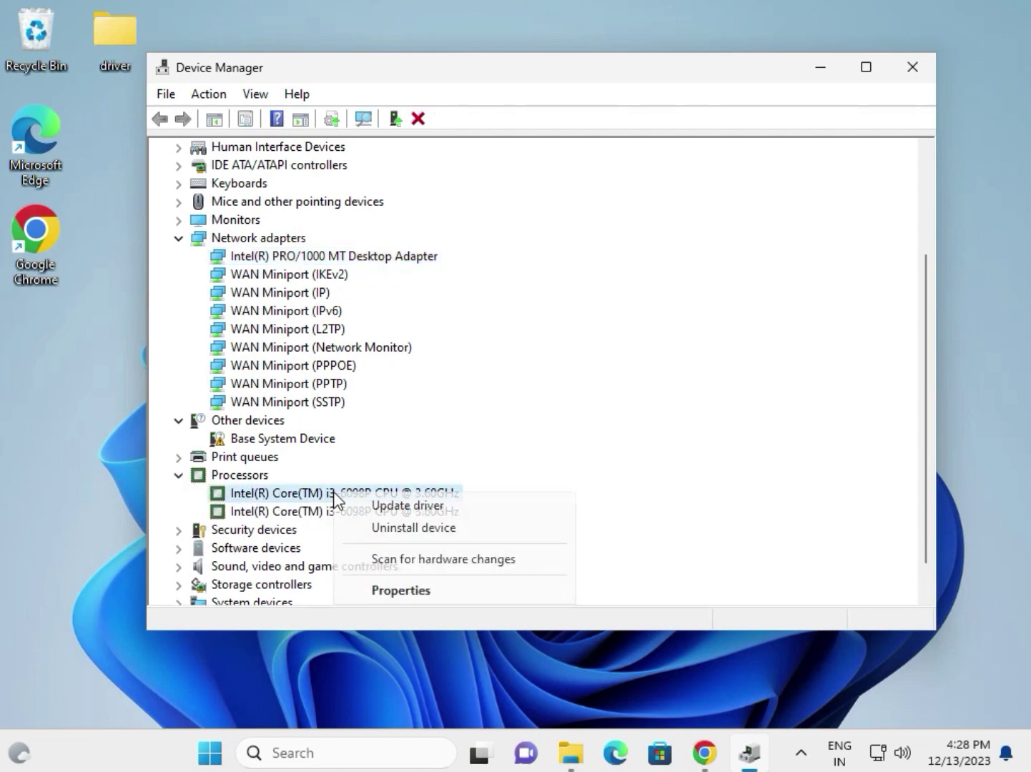
click(379, 506)
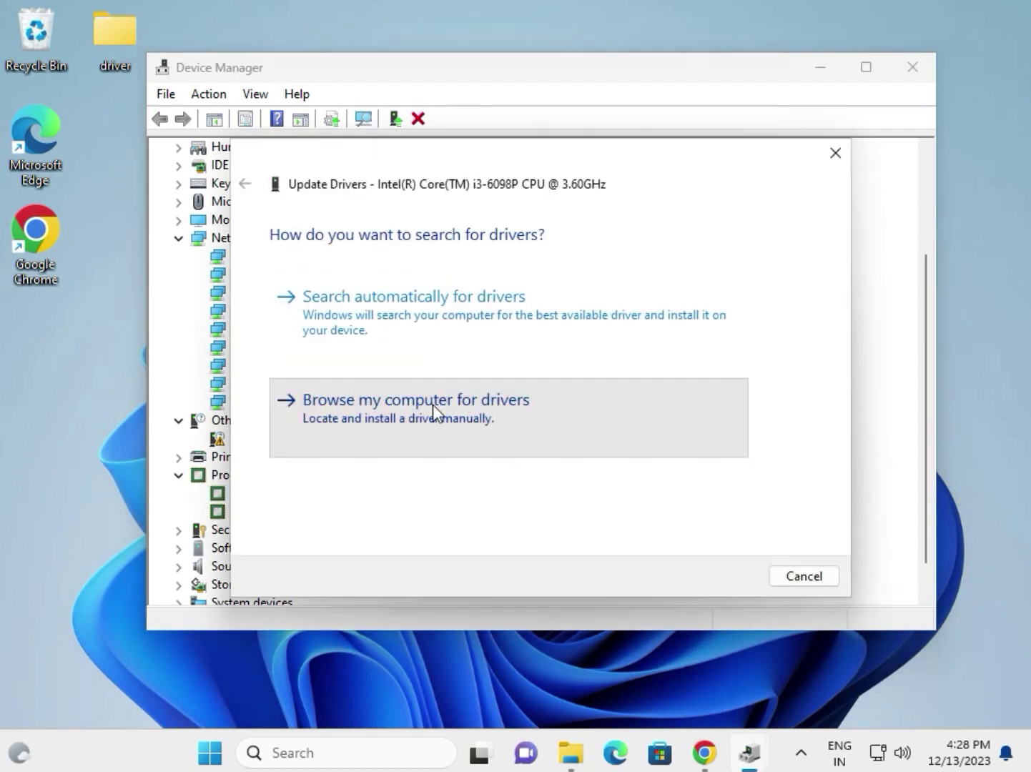
click(434, 412)
click(399, 316)
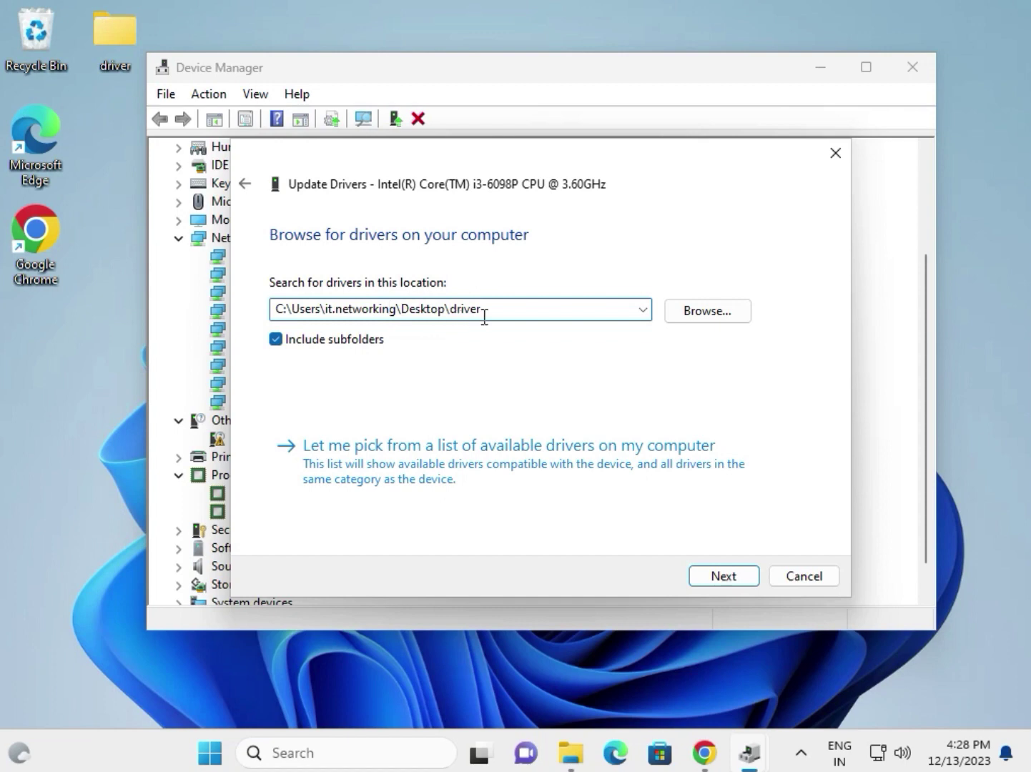
click(669, 315)
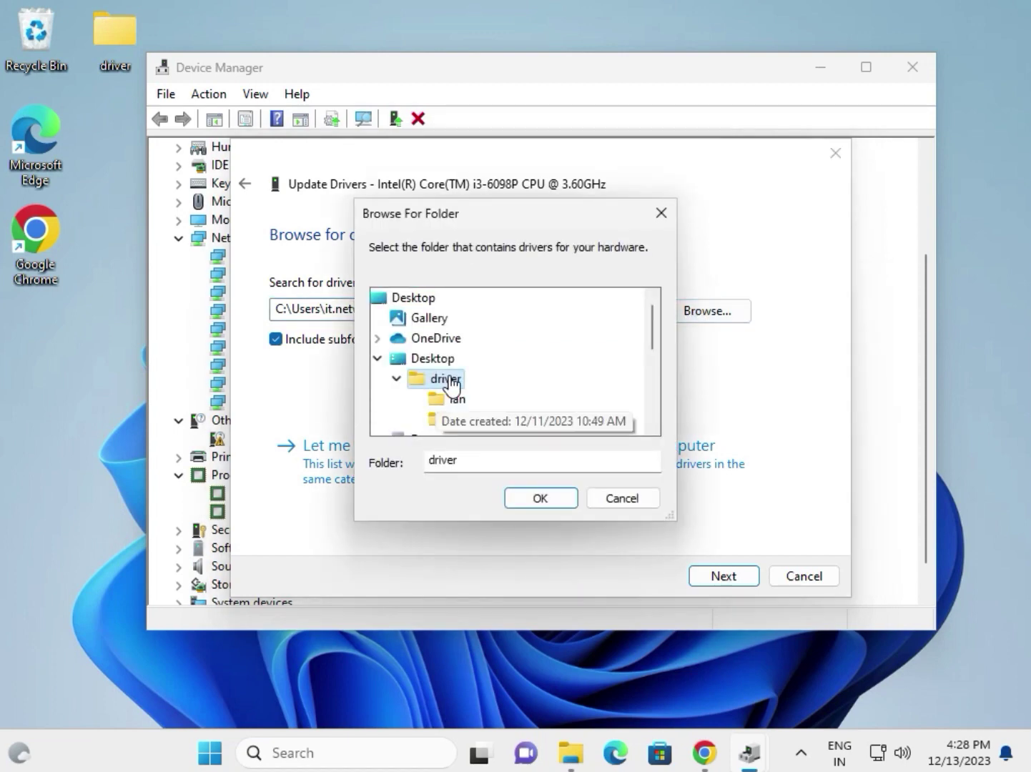
click(538, 501)
click(716, 577)
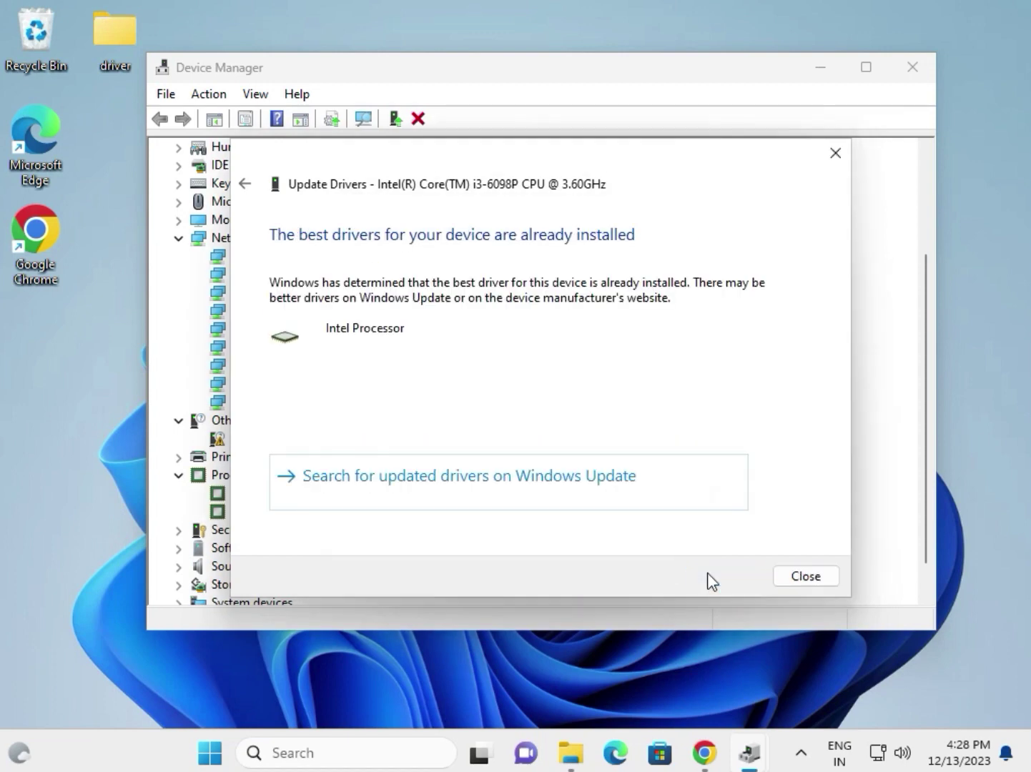
click(806, 577)
Step: Expand Sound, video and game controllers and Universal Serial Bus controllers
scroll(370, 480, down, 1)
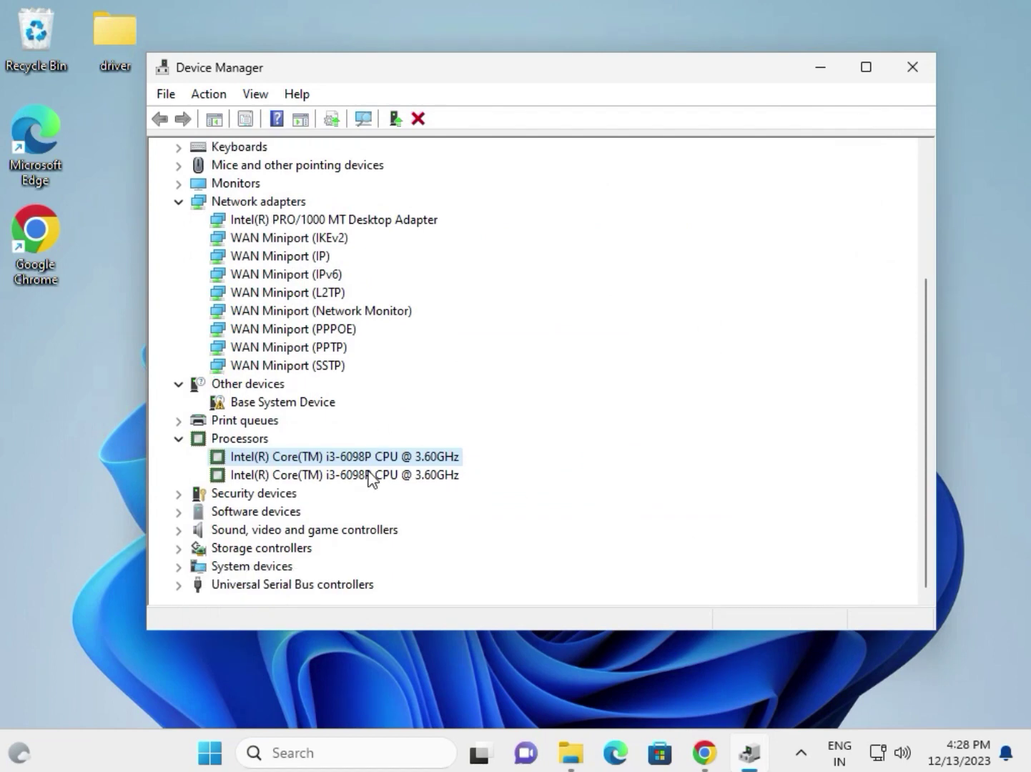
click(178, 530)
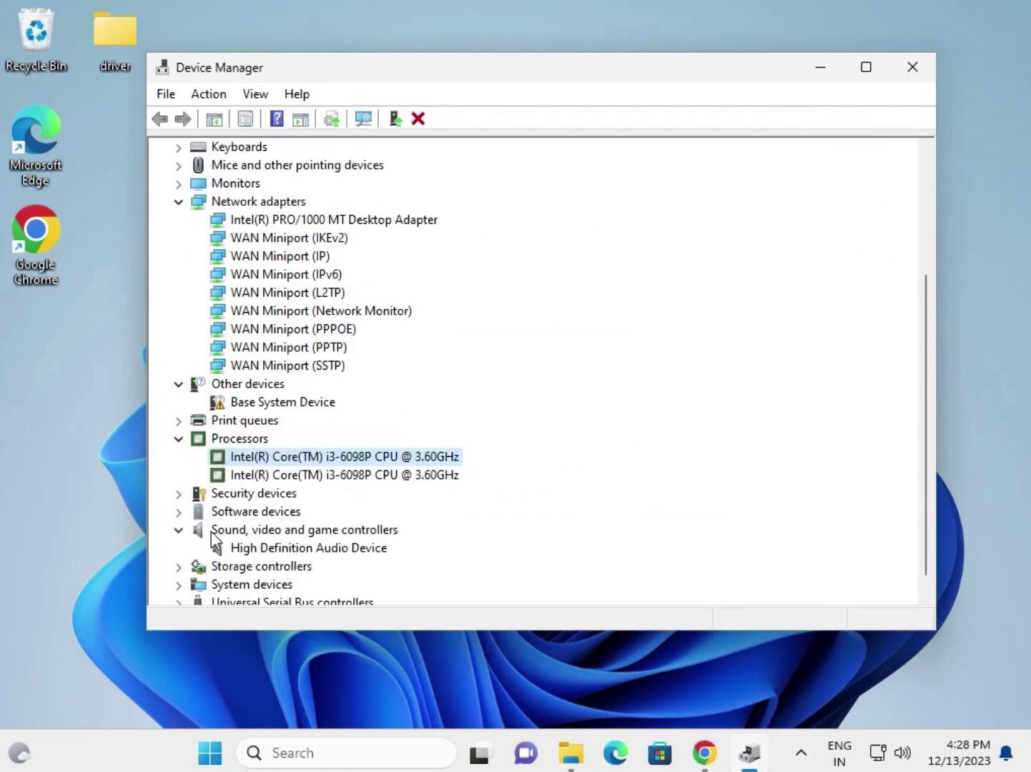
click(244, 549)
scroll(256, 552, down, 1)
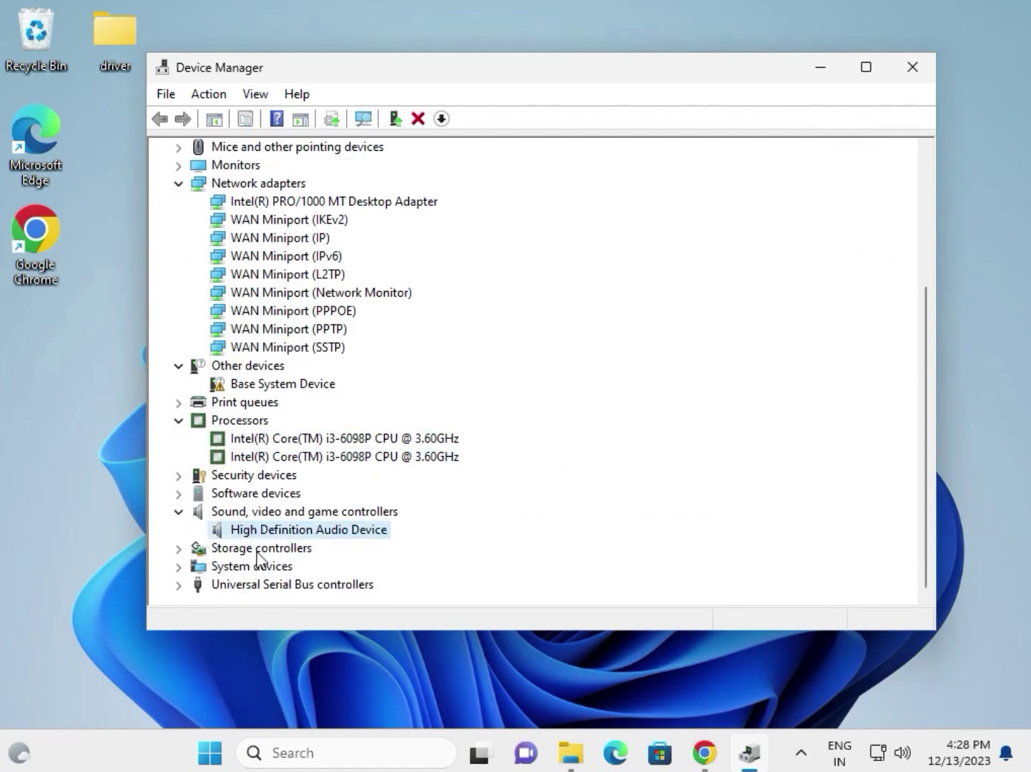
click(178, 585)
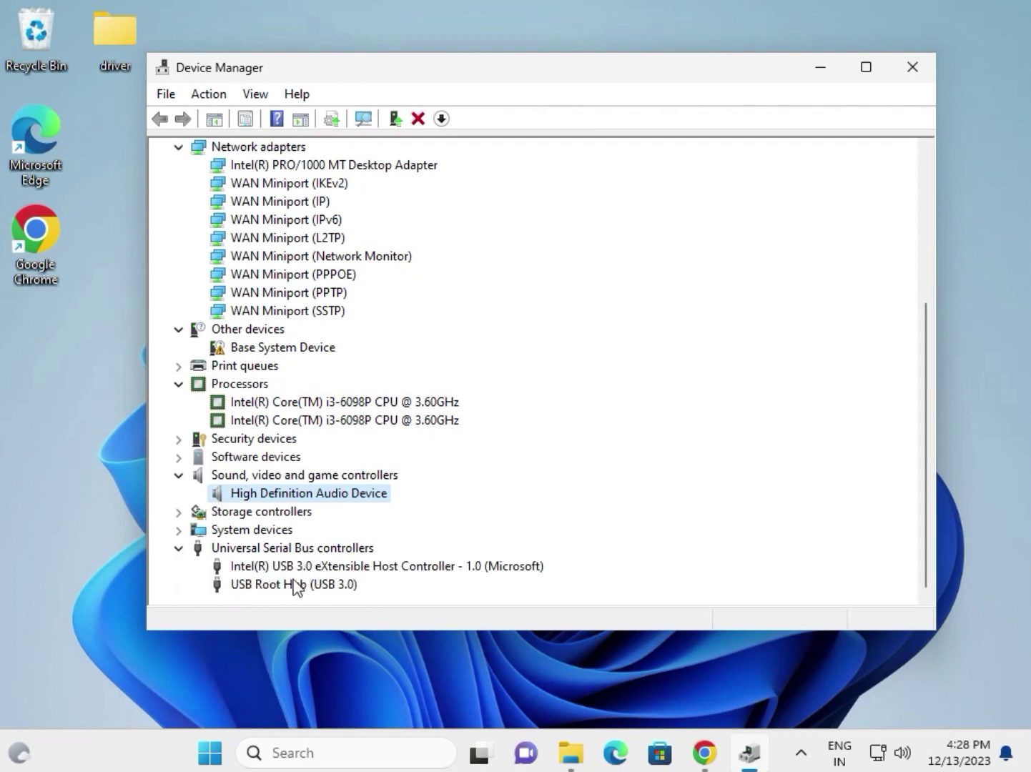
Step: Review the Microsoft Basic Display Adapter, Intel PRO/1000 adapter and Core i3-6098P CPU entries
scroll(253, 530, up, 5)
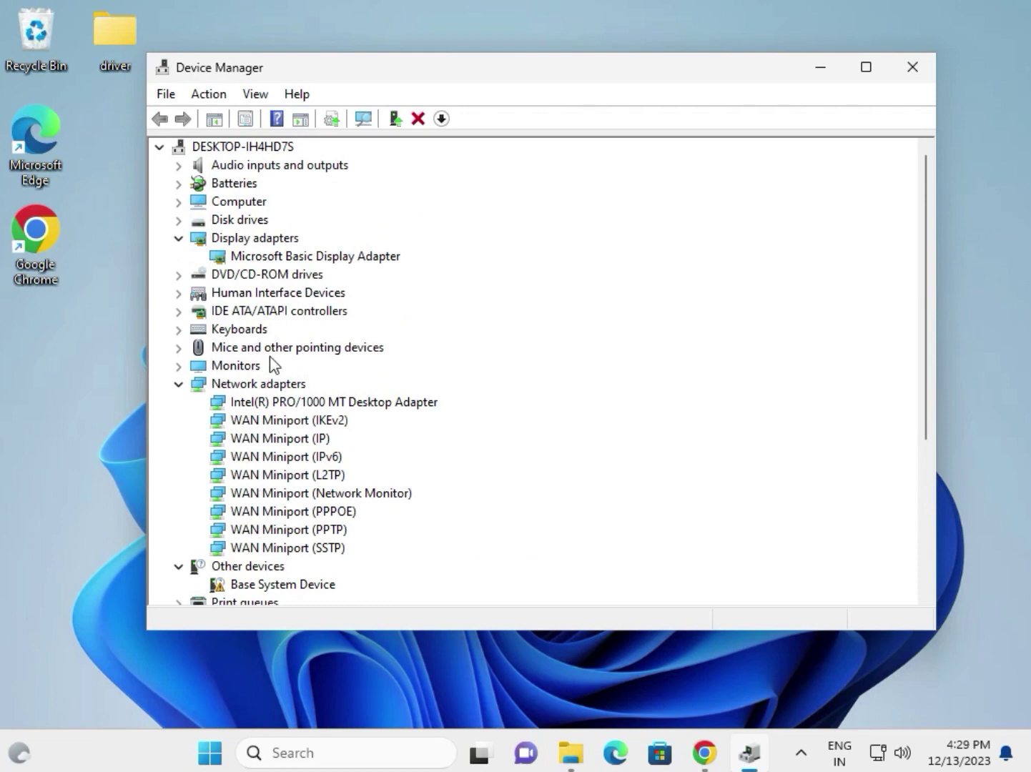
click(263, 255)
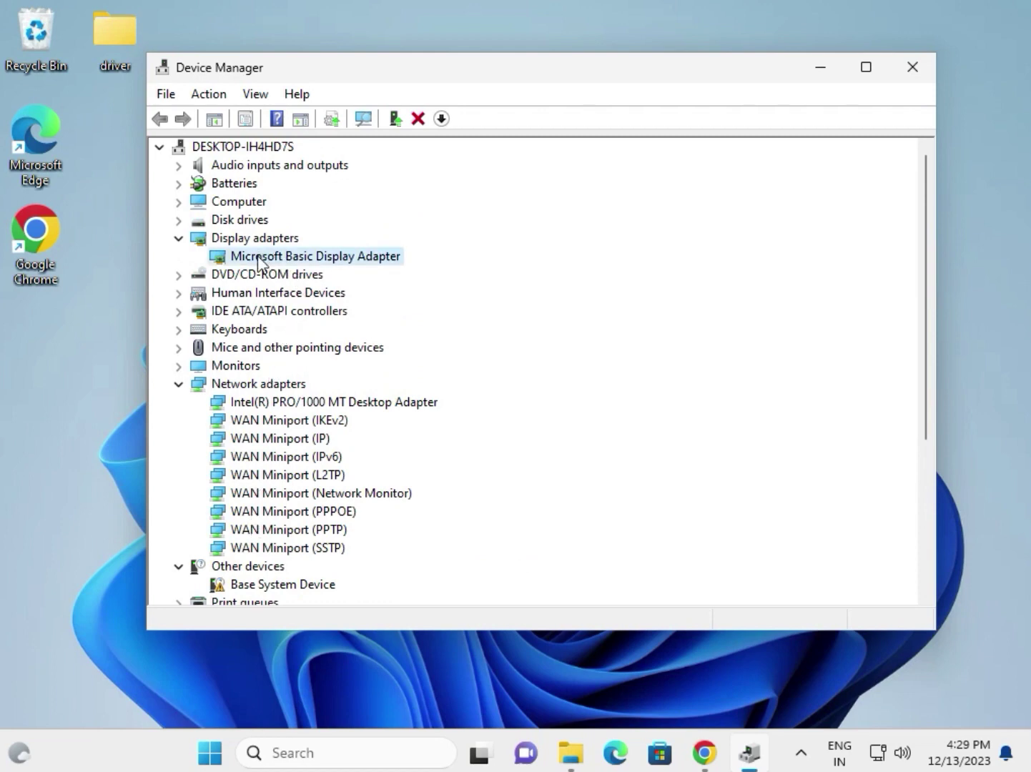
click(284, 404)
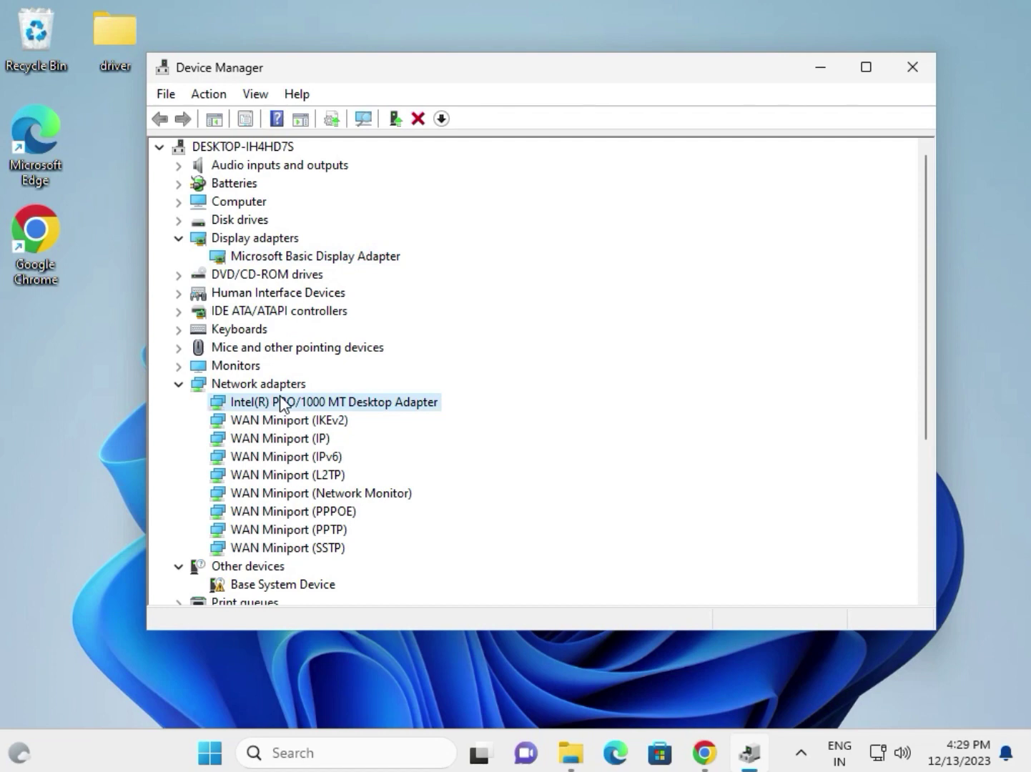
scroll(325, 434, down, 2)
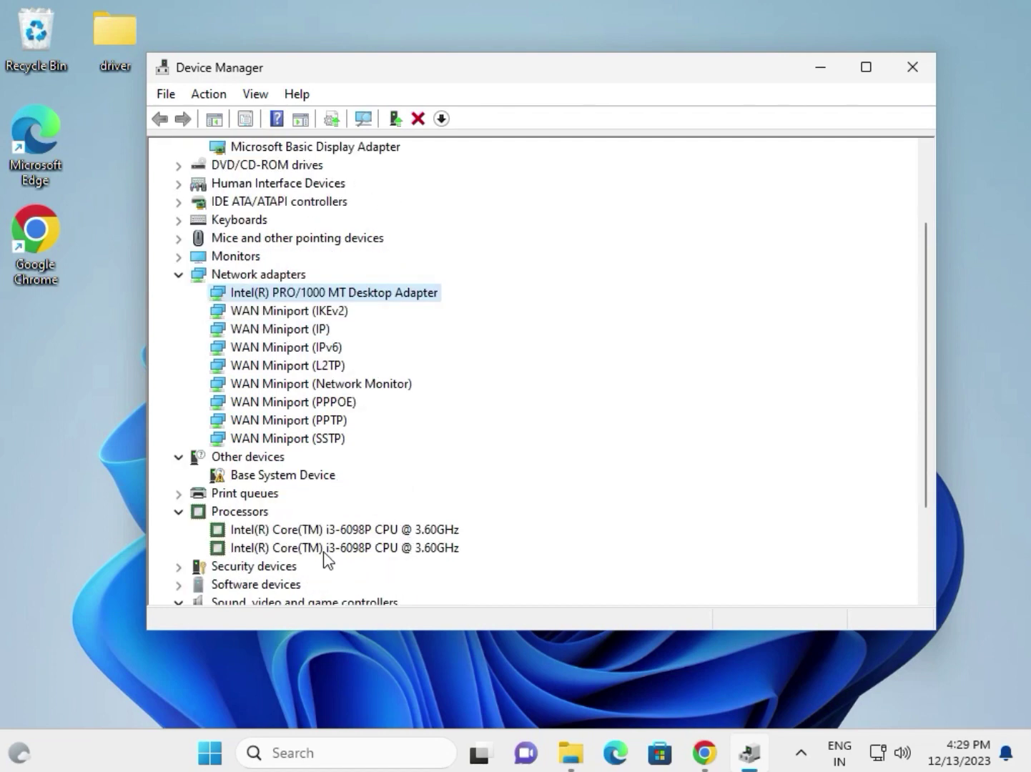
click(349, 531)
scroll(329, 583, down, 1)
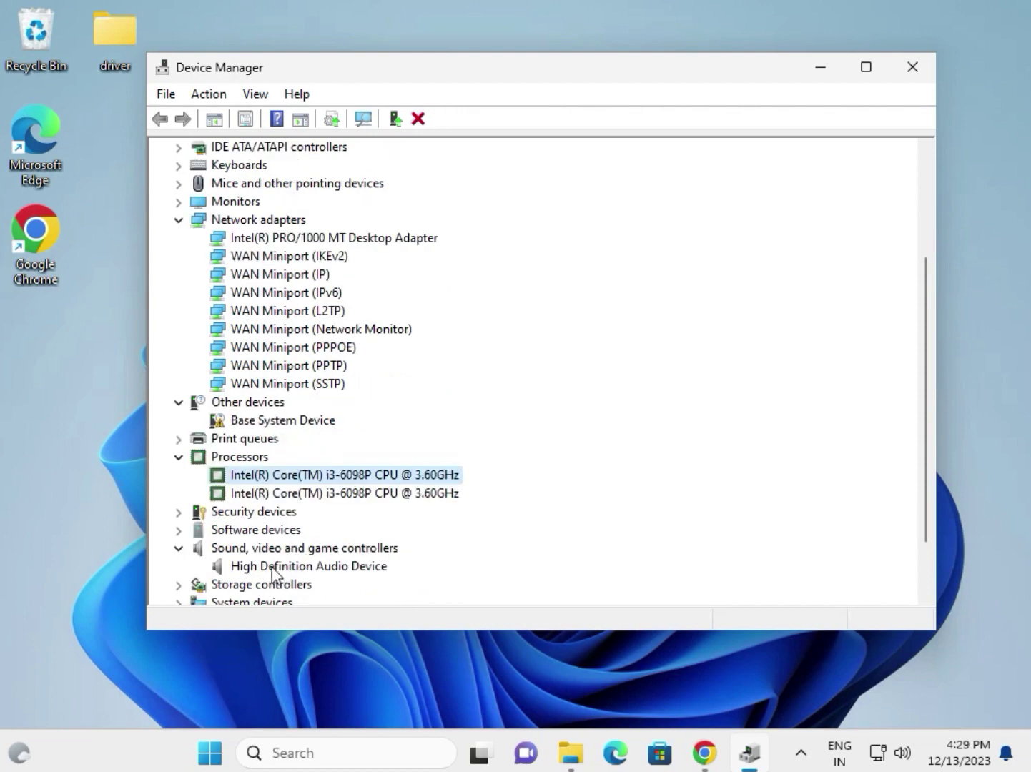